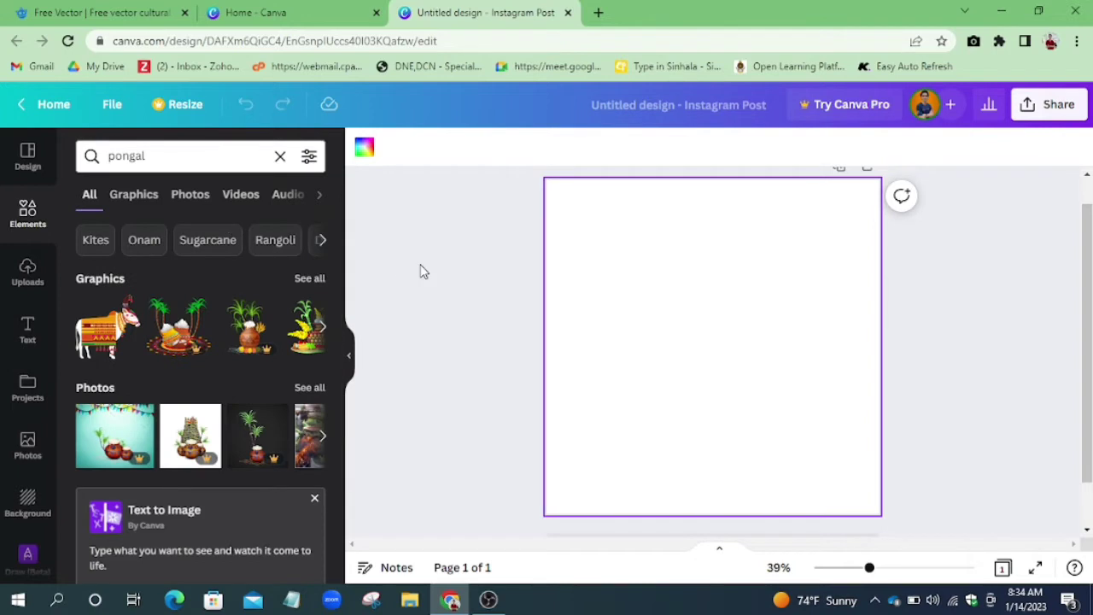
- Browse the pongal, Rangoli and Diya graphics in the element library
{"action": "left_click", "coordinate": [309, 280]}
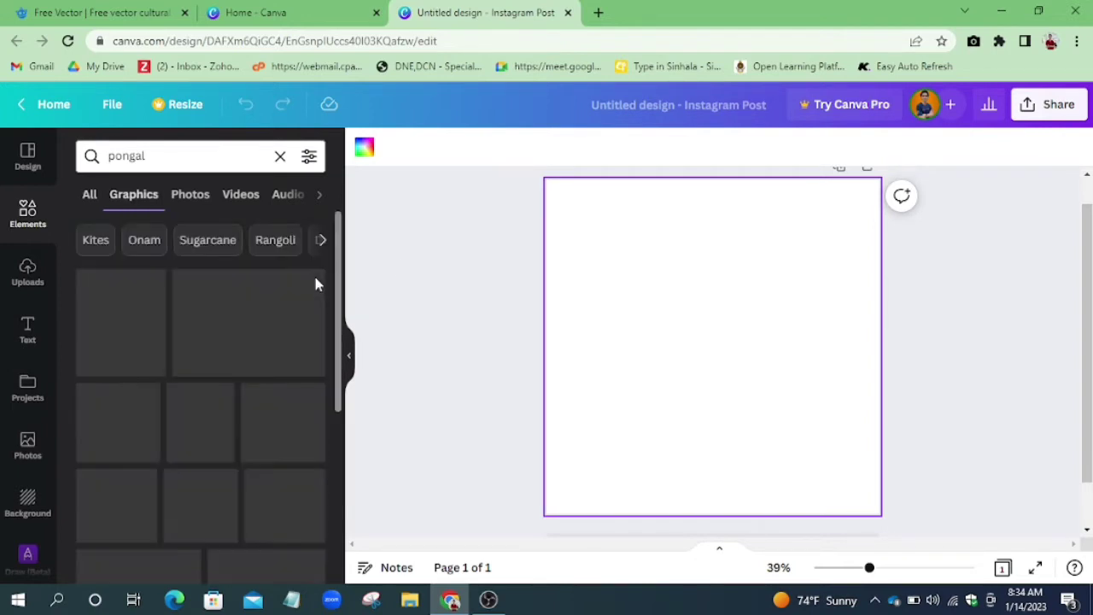
{"action": "mouse_move", "coordinate": [336, 291]}
{"action": "left_mouse_down"}
{"action": "mouse_move", "coordinate": [333, 570]}
{"action": "mouse_move", "coordinate": [342, 285]}
{"action": "left_mouse_up"}
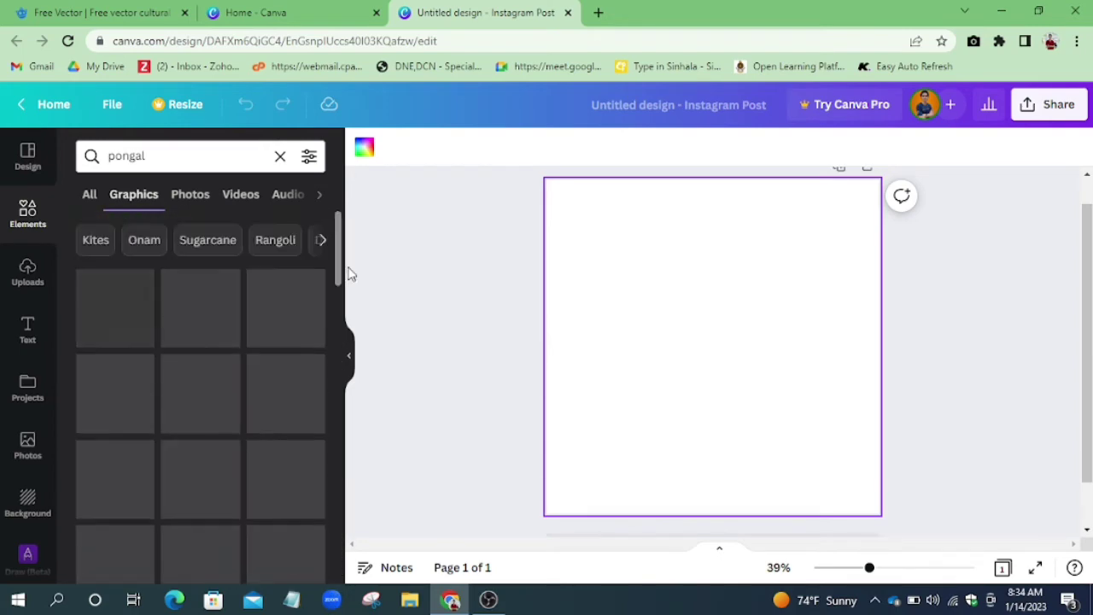
{"action": "left_click", "coordinate": [269, 242]}
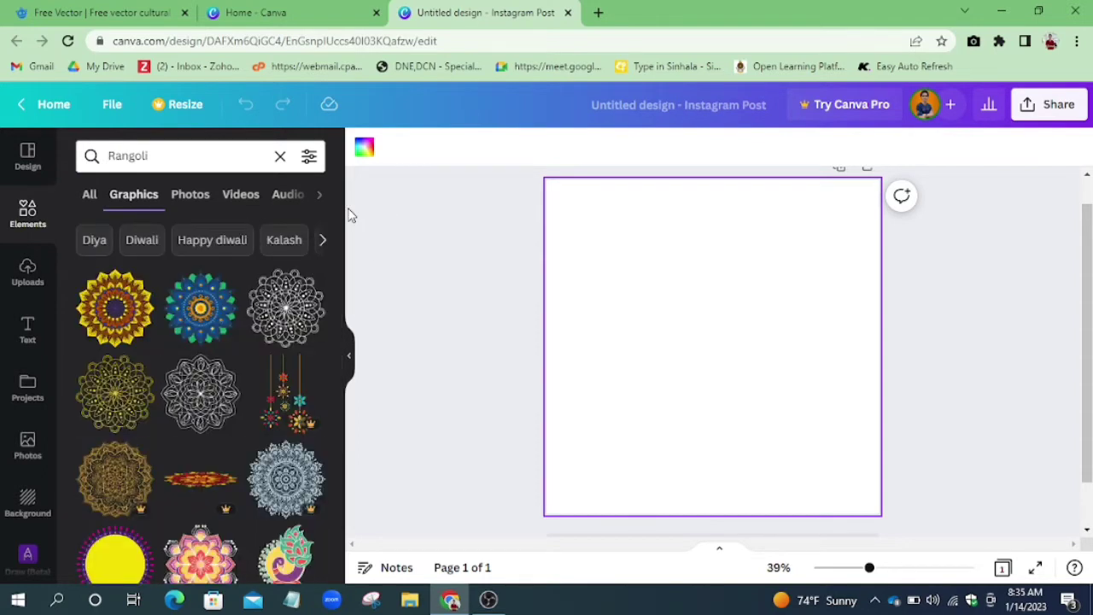
{"action": "left_click", "coordinate": [94, 240]}
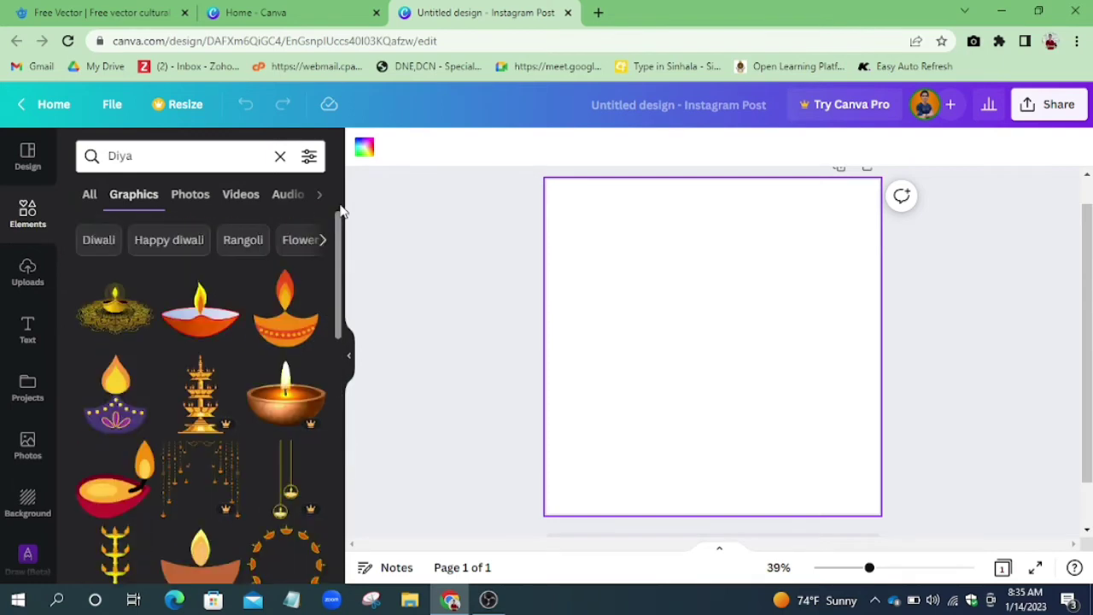
- Search the photos for "yellow gradient" and add the dark red-to-yellow gradient photo to the page
{"action": "left_click", "coordinate": [279, 158]}
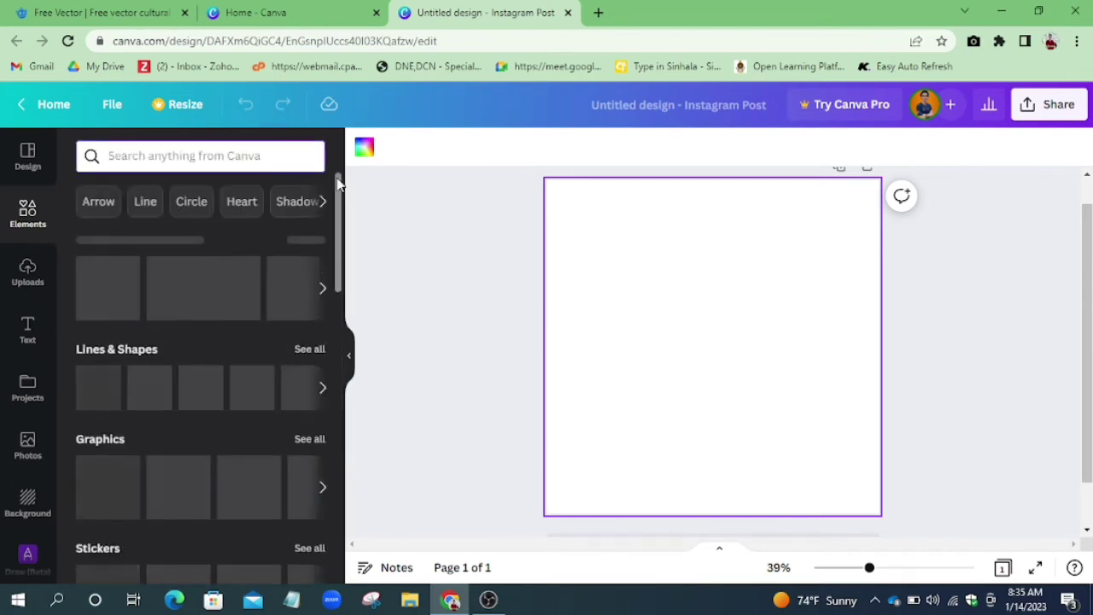
{"action": "left_click", "coordinate": [243, 158]}
{"action": "type", "text": "yellow grad"}
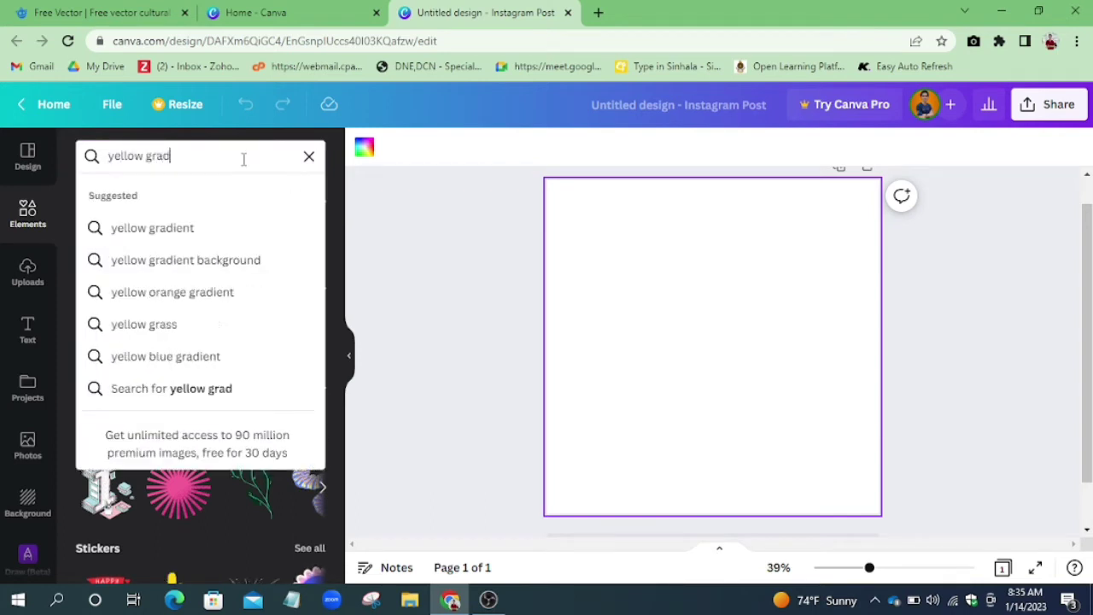
{"action": "type", "text": "ient"}
{"action": "key", "text": "Return"}
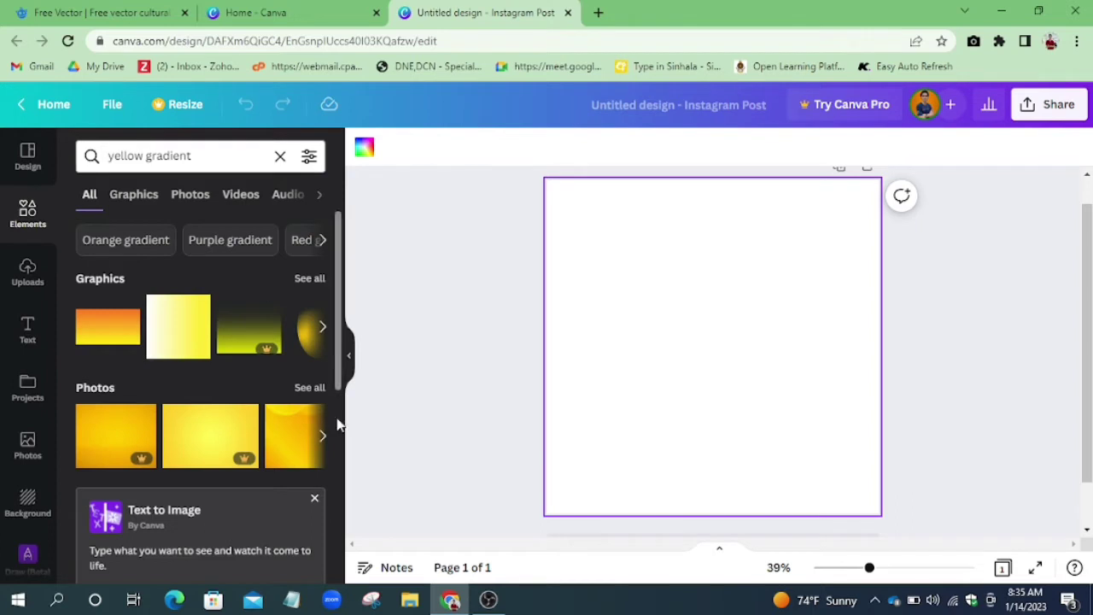
{"action": "left_click", "coordinate": [313, 389]}
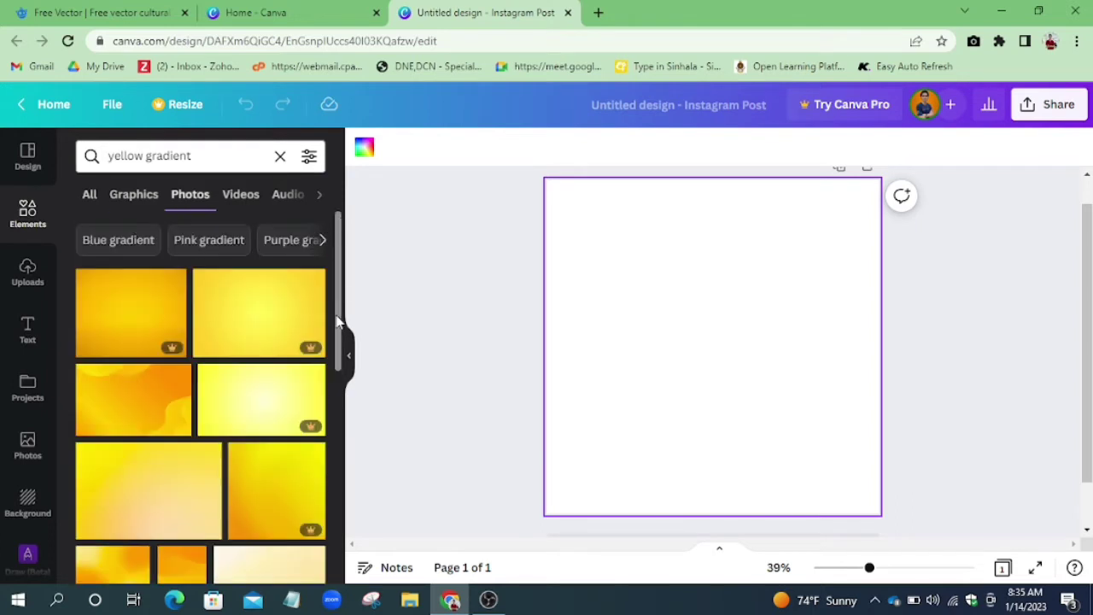
{"action": "left_click_drag", "start_coordinate": [339, 281], "coordinate": [333, 494]}
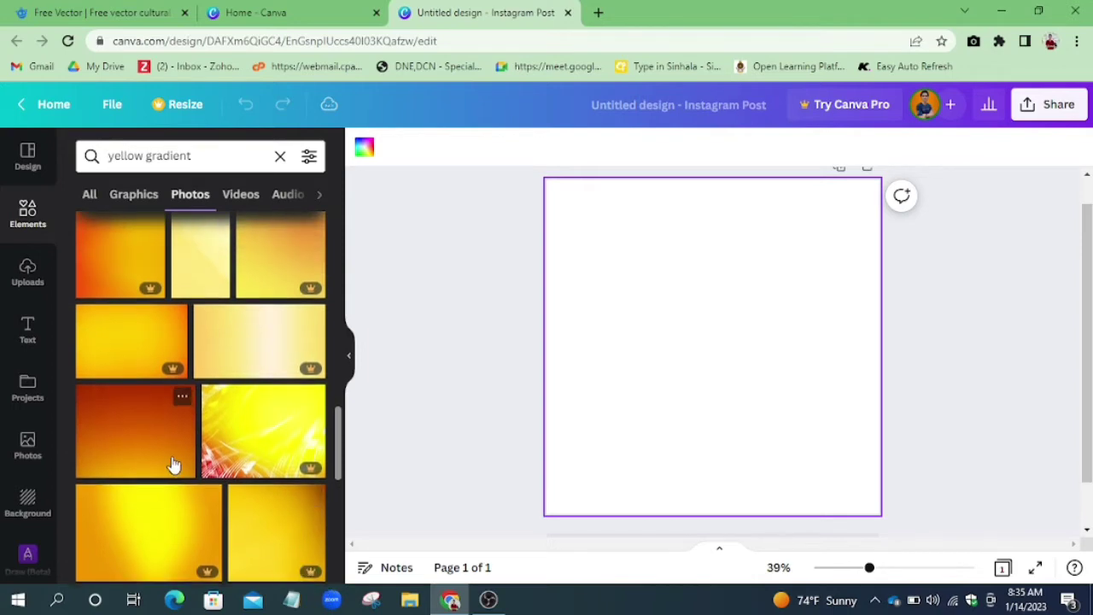
{"action": "left_click", "coordinate": [173, 465]}
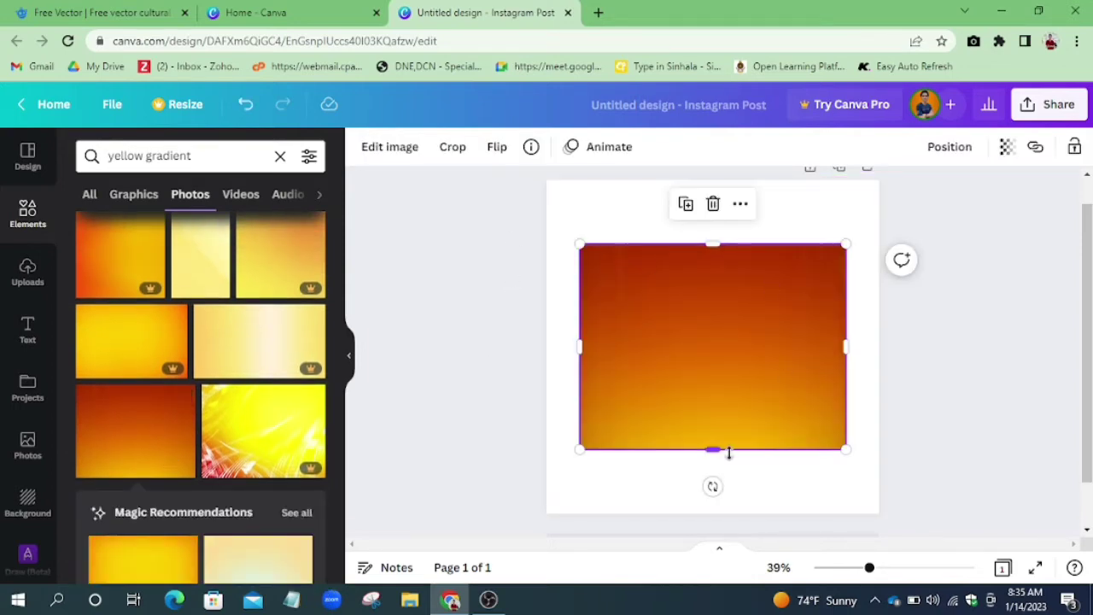
- Tilt the gradient photo counterclockwise and enlarge it until it covers the whole page as a background
{"action": "left_click_drag", "start_coordinate": [713, 485], "coordinate": [786, 510]}
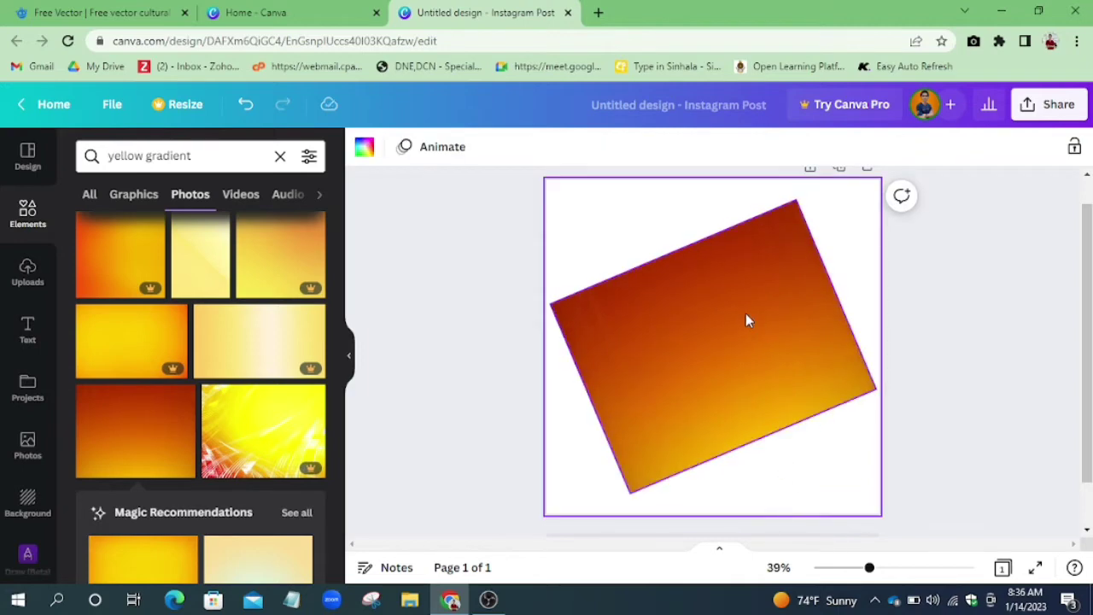
{"action": "left_click_drag", "start_coordinate": [796, 201], "coordinate": [823, 106]}
{"action": "left_click", "coordinate": [841, 104]}
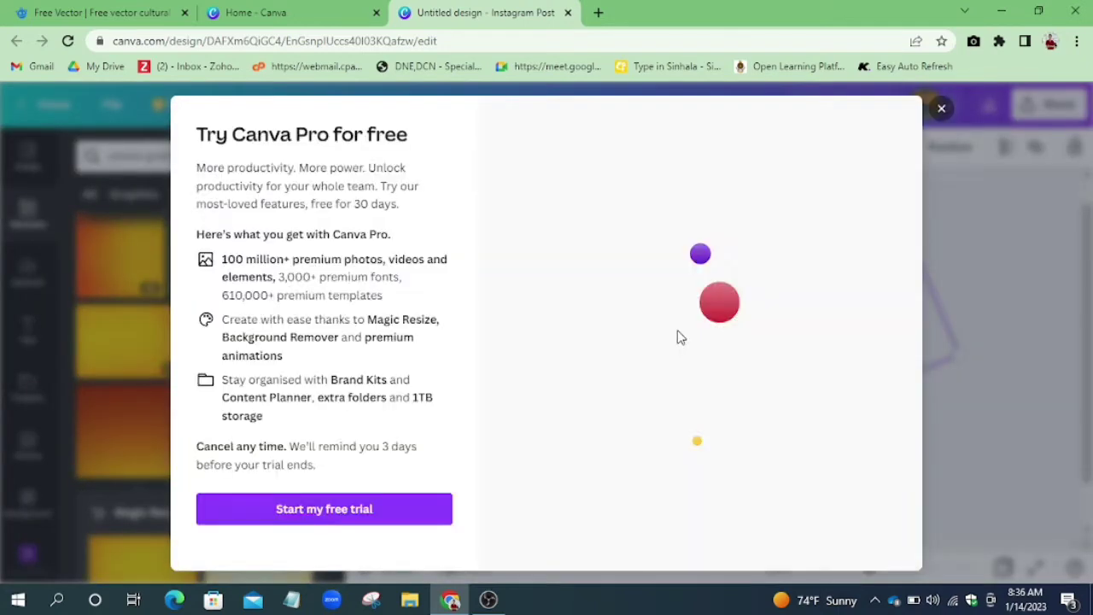
{"action": "key", "text": "Escape"}
{"action": "left_click_drag", "start_coordinate": [630, 491], "coordinate": [544, 606]}
{"action": "left_click_drag", "start_coordinate": [636, 190], "coordinate": [608, 155]}
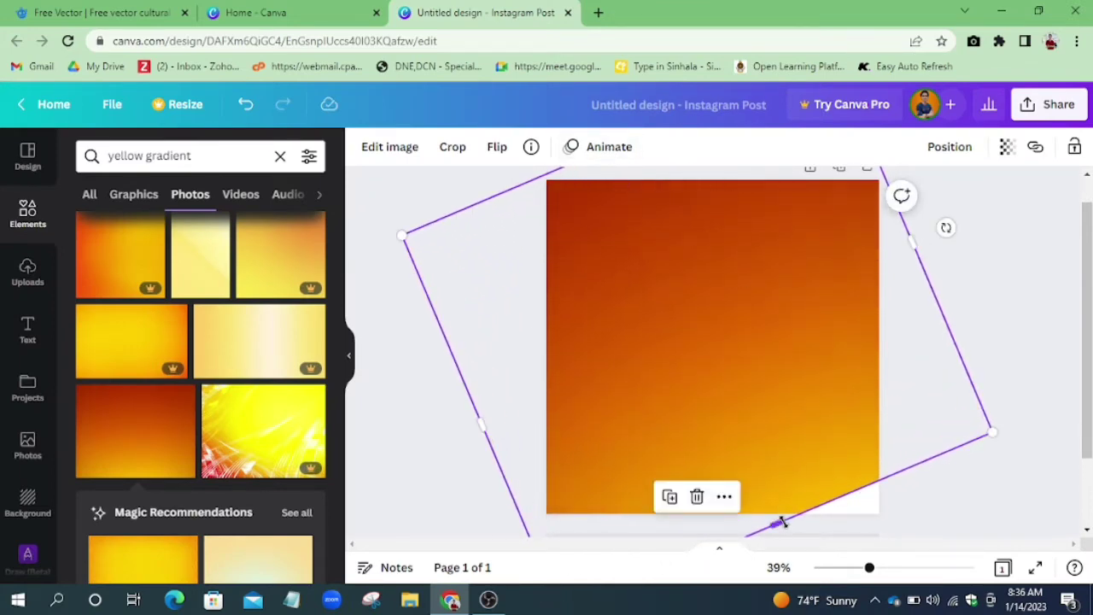
{"action": "left_click", "coordinate": [983, 385]}
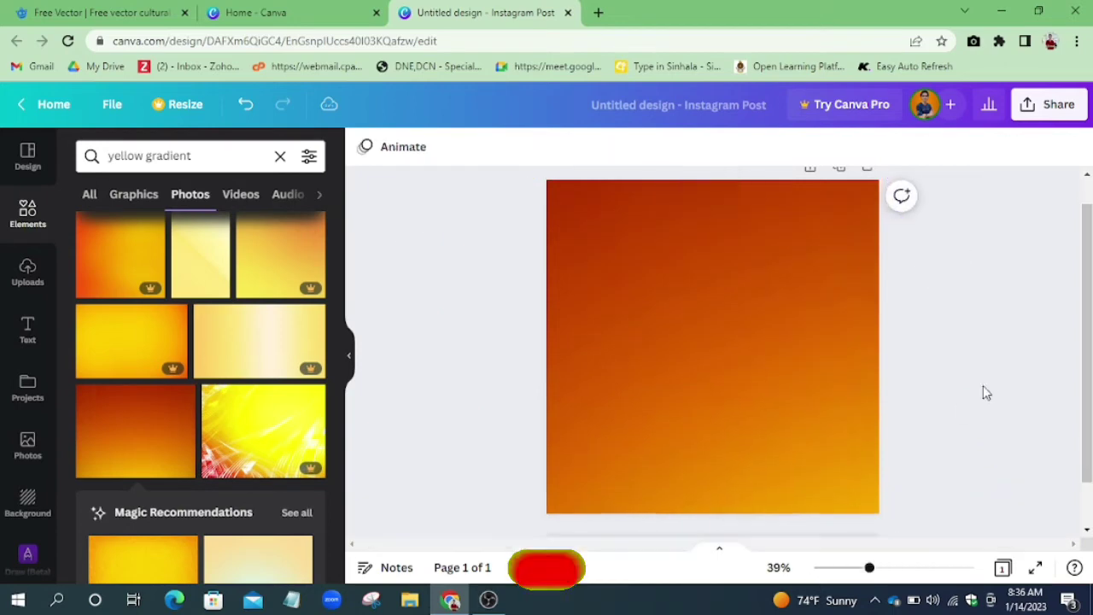
- Search the element library for "red paint"
{"action": "left_click", "coordinate": [280, 156]}
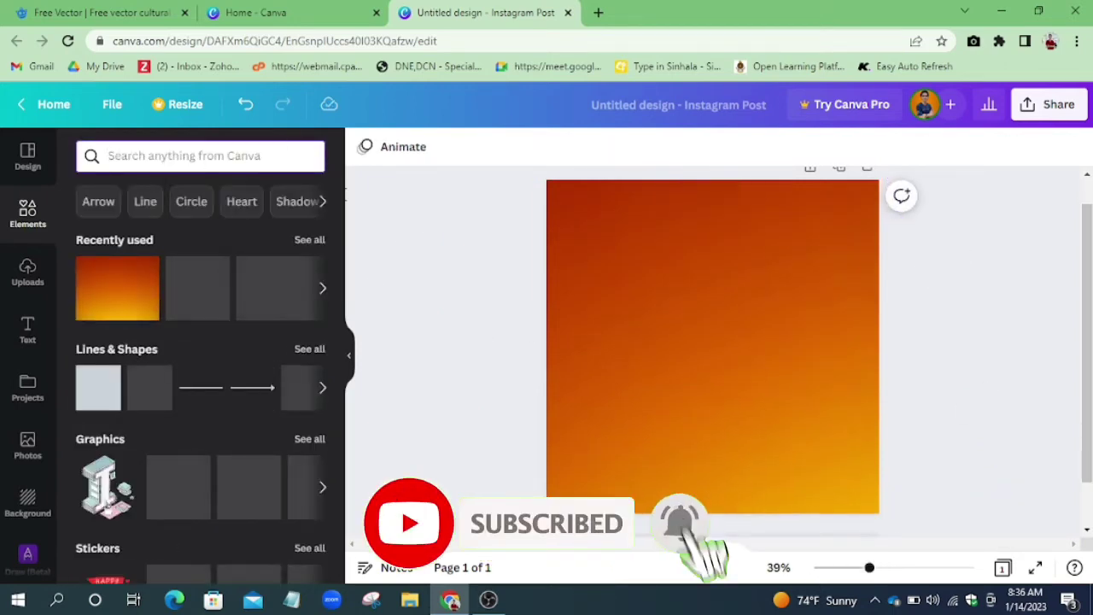
{"action": "left_click", "coordinate": [280, 157]}
{"action": "type", "text": "red pani"}
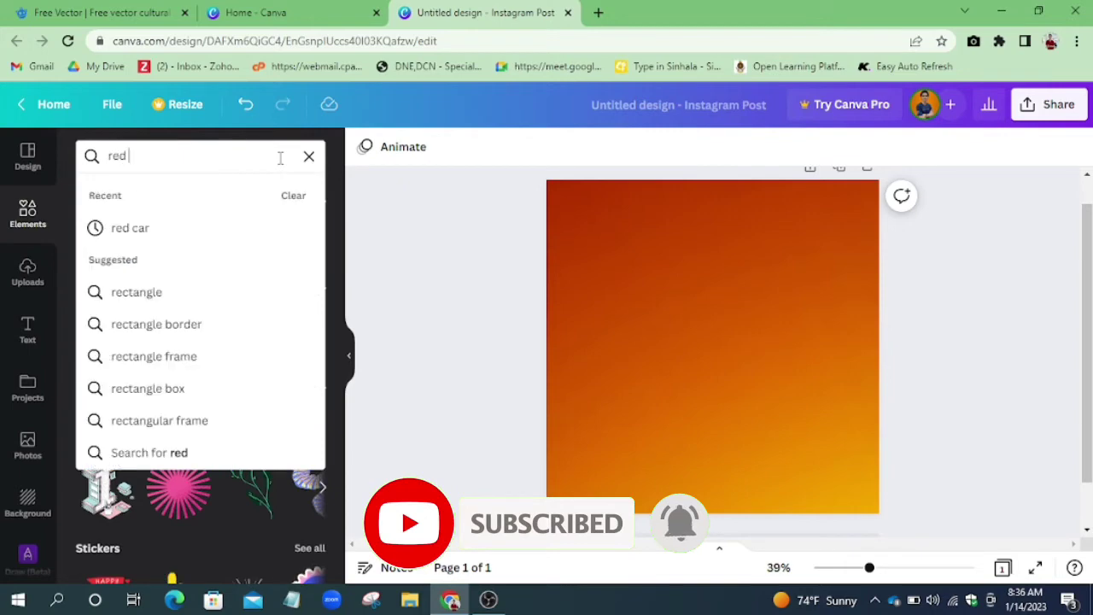
{"action": "key", "text": "BackSpace"}
{"action": "key", "text": "BackSpace"}
{"action": "type", "text": "int"}
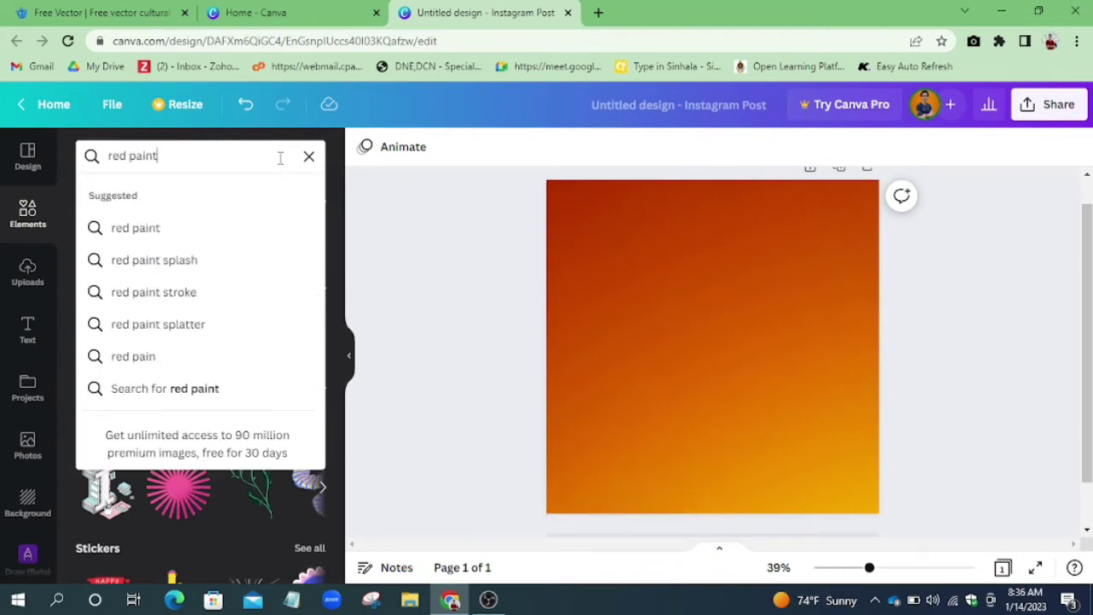
{"action": "key", "text": "Return"}
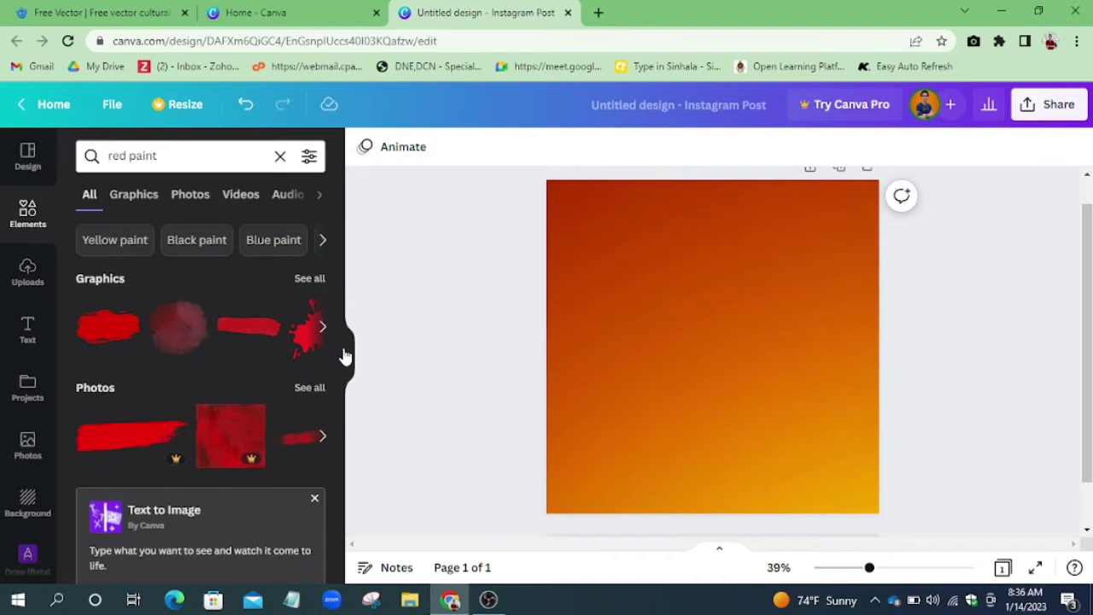
- Look through all the red paint graphics and add the wide, solid red brush stroke to the page
{"action": "left_click", "coordinate": [311, 282]}
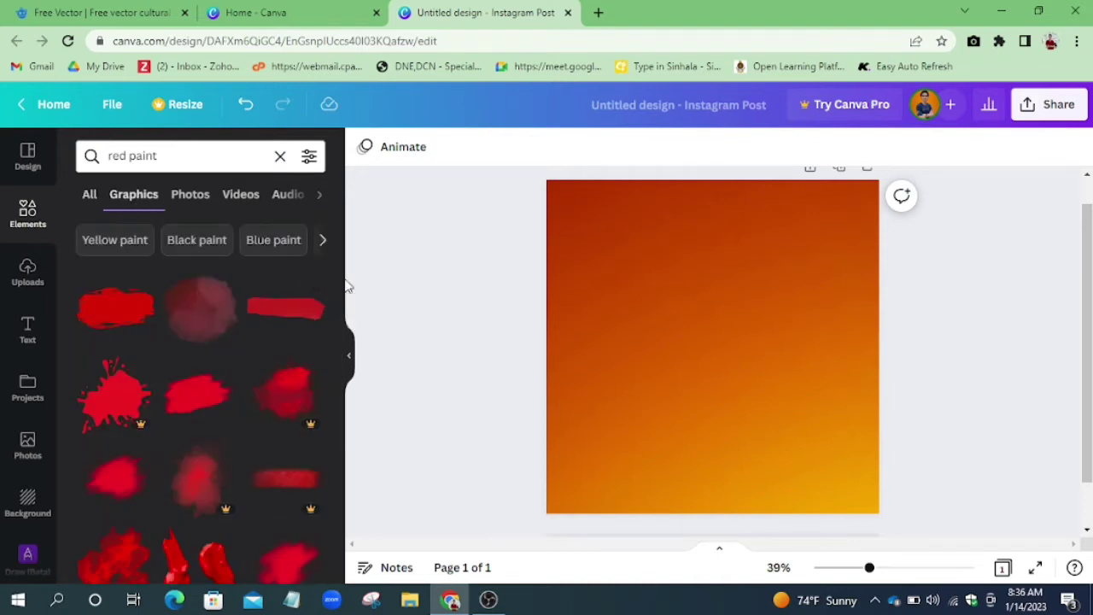
{"action": "left_click_drag", "start_coordinate": [338, 246], "coordinate": [335, 468]}
{"action": "mouse_move", "coordinate": [340, 372]}
{"action": "left_mouse_down"}
{"action": "mouse_move", "coordinate": [339, 553]}
{"action": "mouse_move", "coordinate": [339, 544]}
{"action": "left_mouse_up"}
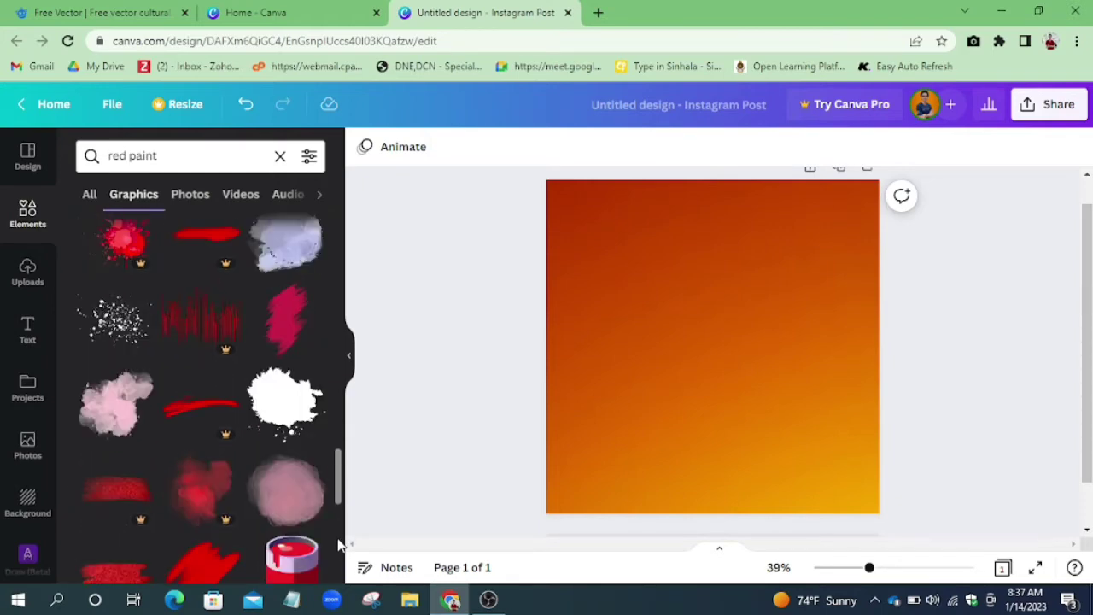
{"action": "mouse_move", "coordinate": [339, 467]}
{"action": "left_mouse_down"}
{"action": "mouse_move", "coordinate": [342, 595]}
{"action": "mouse_move", "coordinate": [341, 164]}
{"action": "left_mouse_up"}
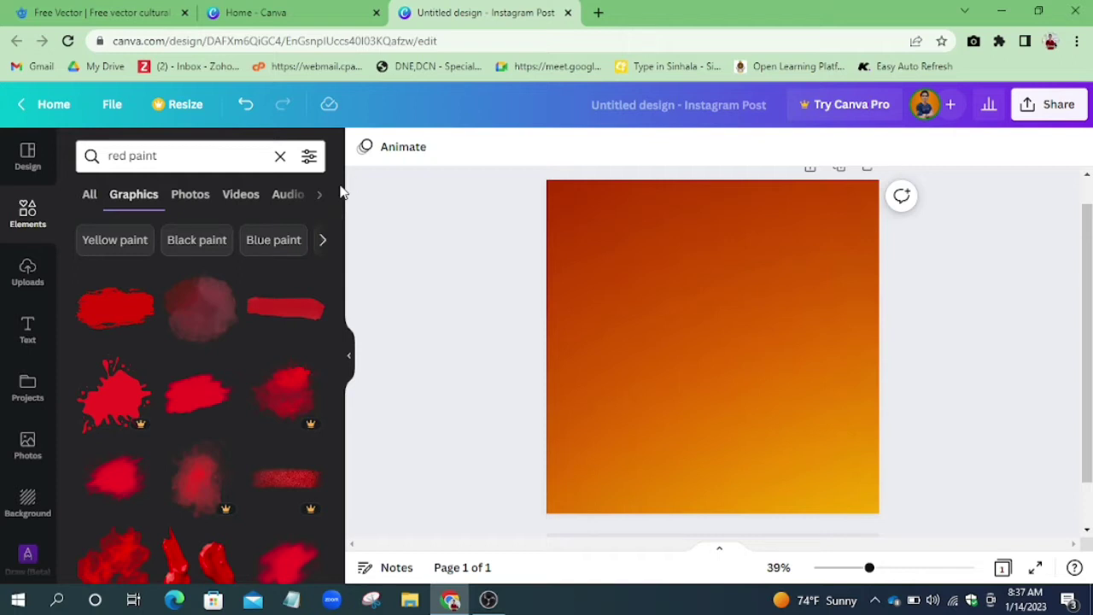
{"action": "left_click", "coordinate": [99, 314]}
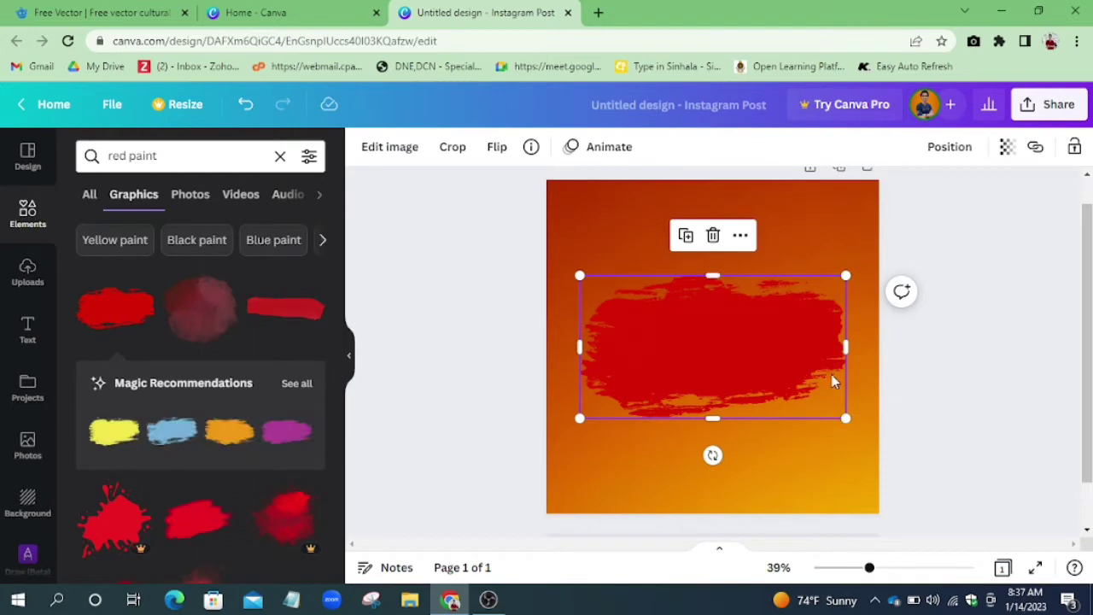
- Tilt the red brush stroke upward to the right, enlarge it past the page edges and place it diagonally across the page
{"action": "mouse_move", "coordinate": [712, 456]}
{"action": "left_mouse_down"}
{"action": "mouse_move", "coordinate": [769, 458]}
{"action": "mouse_move", "coordinate": [757, 463]}
{"action": "mouse_move", "coordinate": [760, 444]}
{"action": "left_mouse_up"}
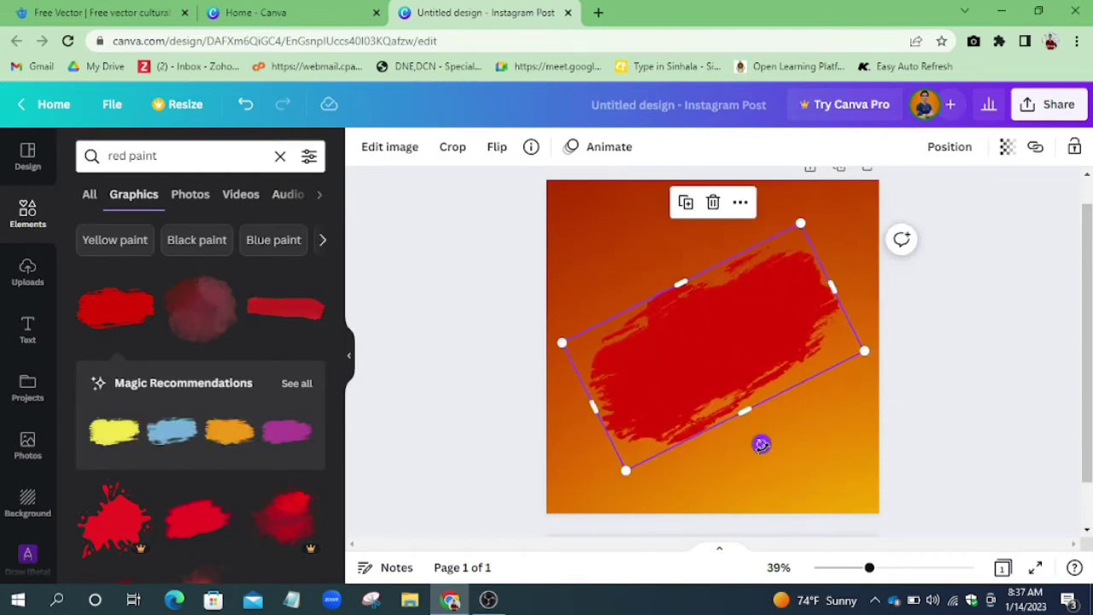
{"action": "mouse_move", "coordinate": [800, 226]}
{"action": "left_mouse_down"}
{"action": "mouse_move", "coordinate": [863, 155]}
{"action": "mouse_move", "coordinate": [869, 164]}
{"action": "left_mouse_up"}
{"action": "mouse_move", "coordinate": [621, 473]}
{"action": "left_mouse_down"}
{"action": "mouse_move", "coordinate": [578, 529]}
{"action": "mouse_move", "coordinate": [589, 525]}
{"action": "left_mouse_up"}
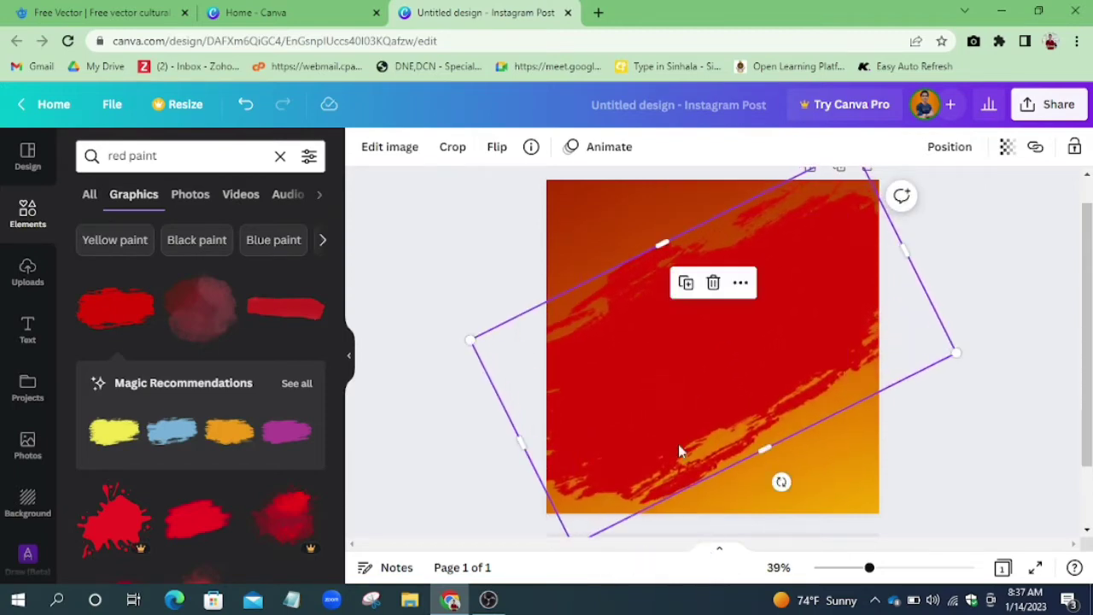
{"action": "left_click_drag", "start_coordinate": [678, 449], "coordinate": [722, 378]}
{"action": "left_click", "coordinate": [509, 278]}
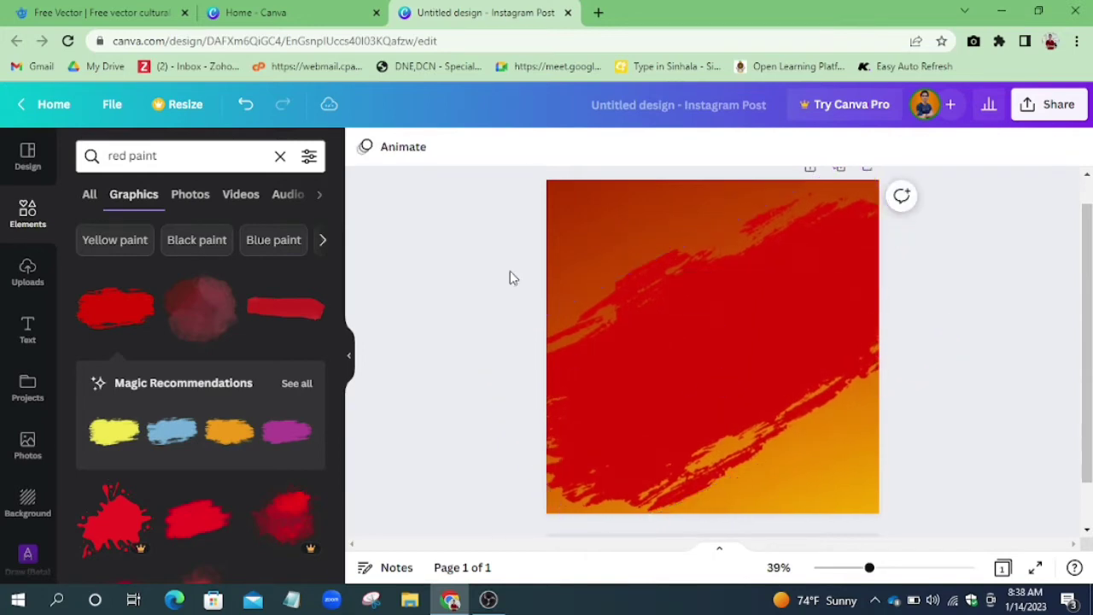
{"action": "left_click", "coordinate": [736, 329]}
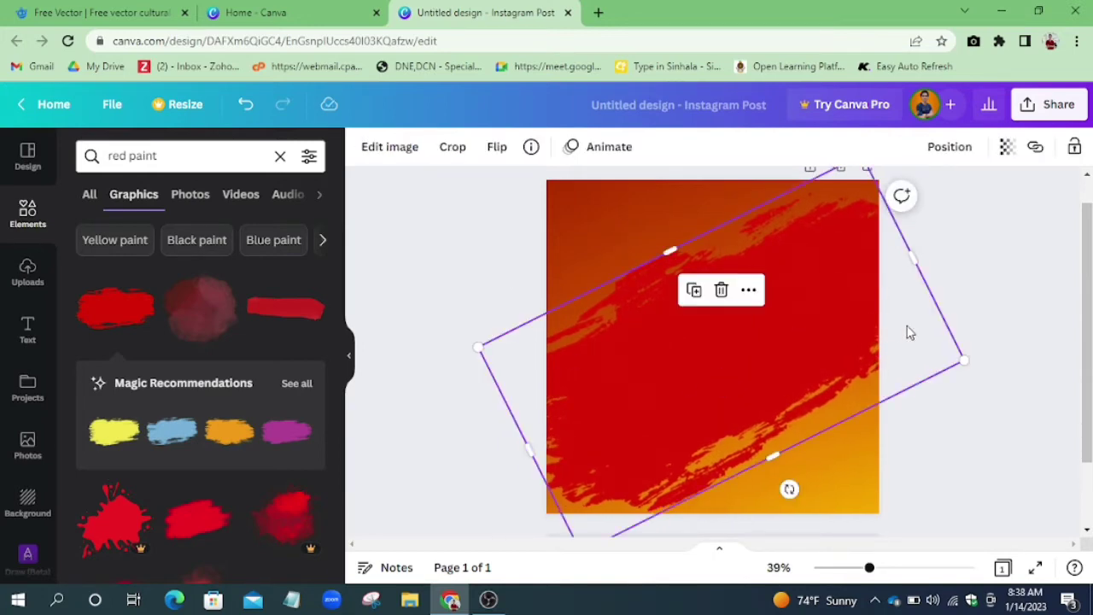
{"action": "left_click", "coordinate": [957, 290]}
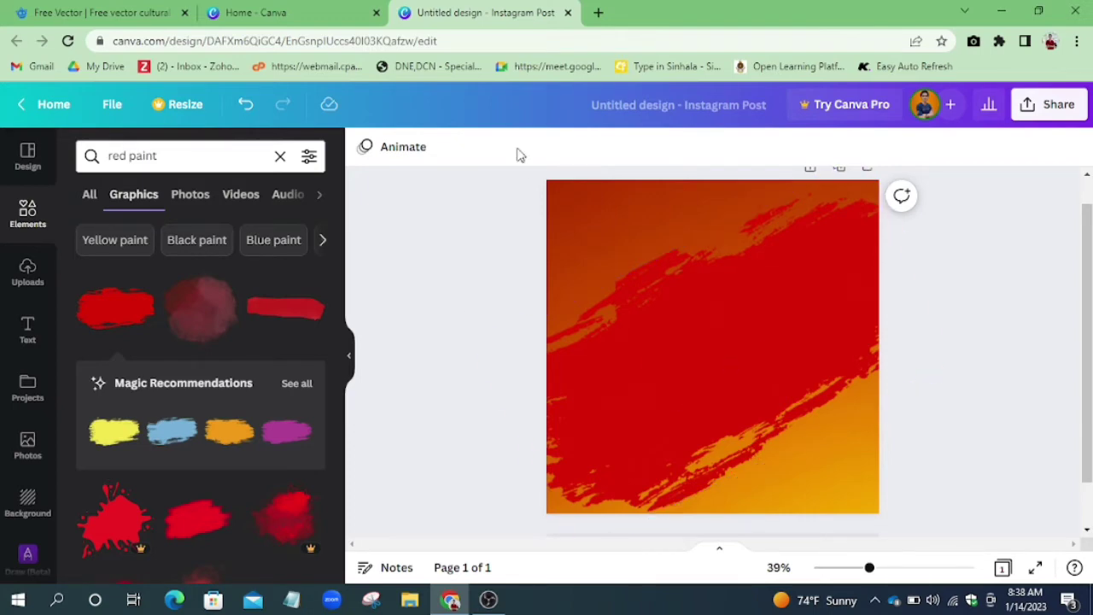
- Search the graphics for Rangoli and add the yellow outlined flower design to the page
{"action": "left_click", "coordinate": [280, 159]}
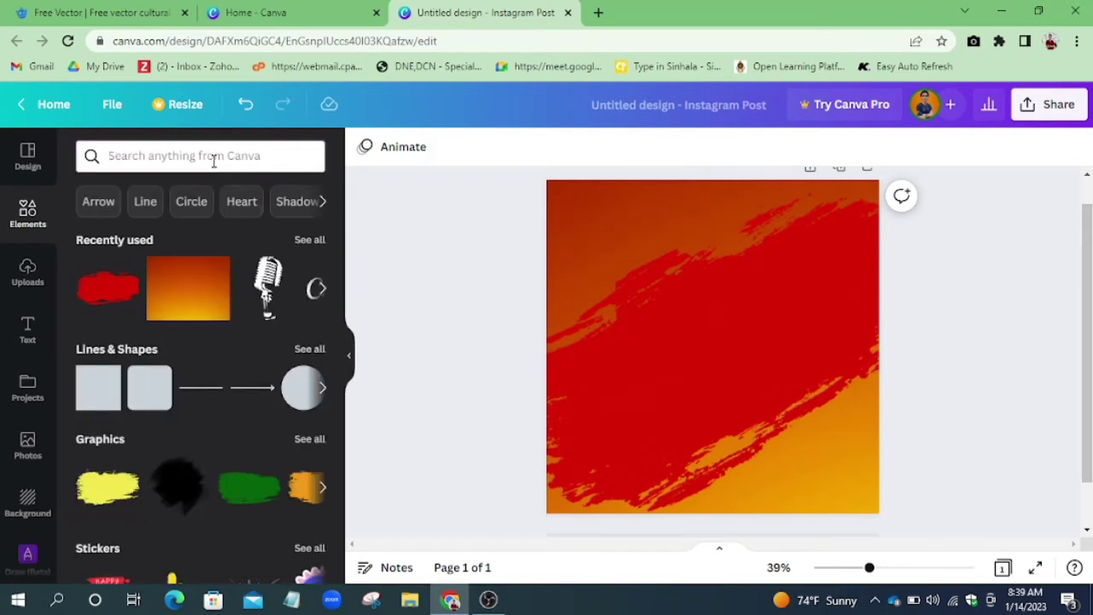
{"action": "left_click", "coordinate": [214, 158]}
{"action": "left_click", "coordinate": [122, 275]}
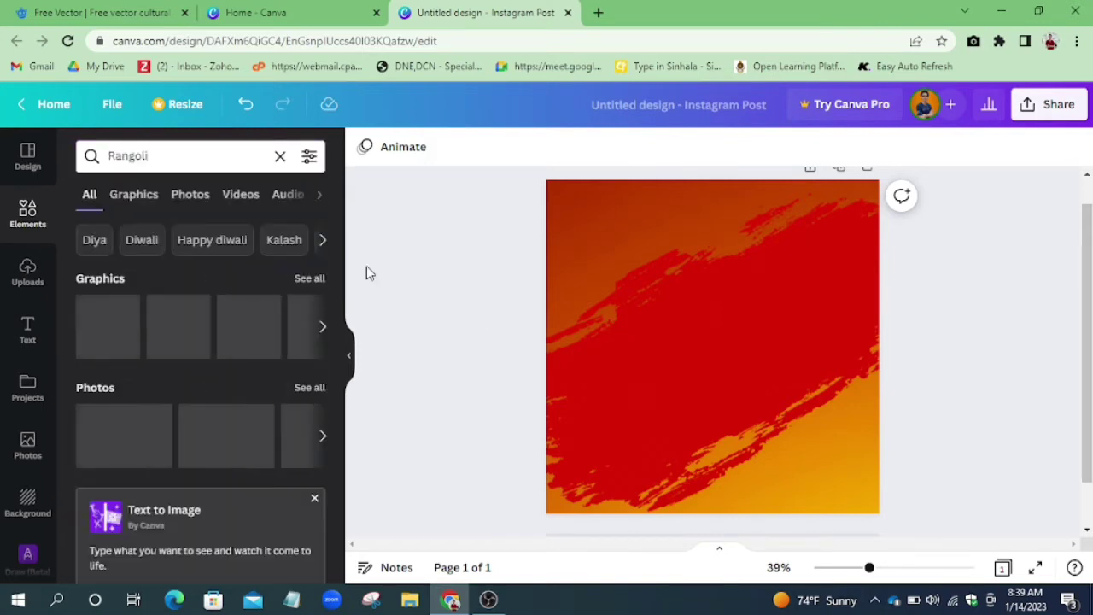
{"action": "left_click", "coordinate": [310, 279]}
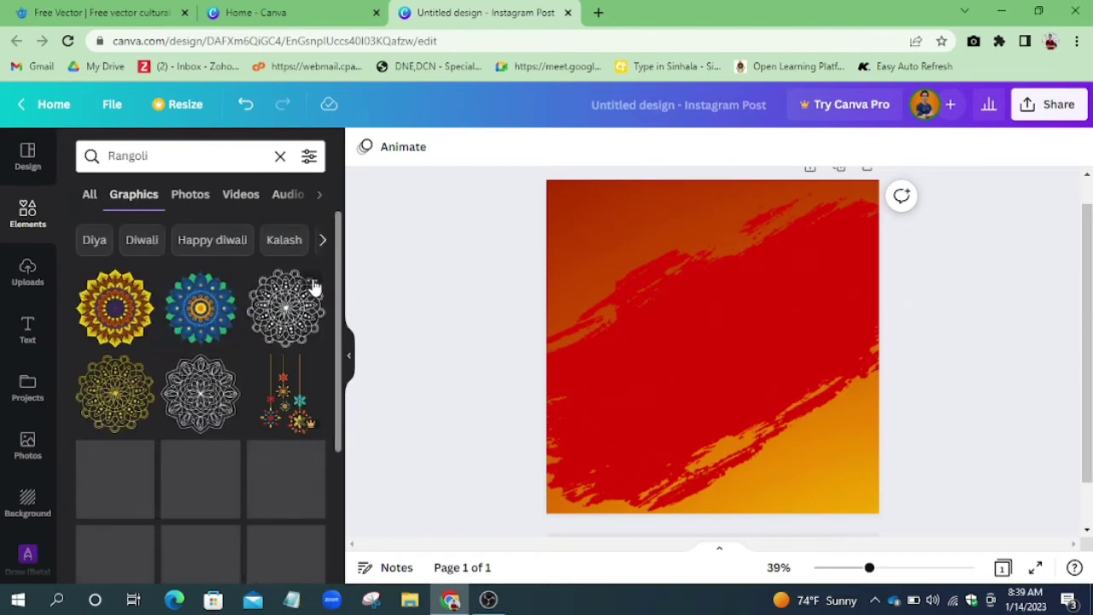
{"action": "left_click_drag", "start_coordinate": [341, 252], "coordinate": [339, 509]}
{"action": "scroll", "coordinate": [339, 496], "scroll_direction": "up", "scroll_amount": 1}
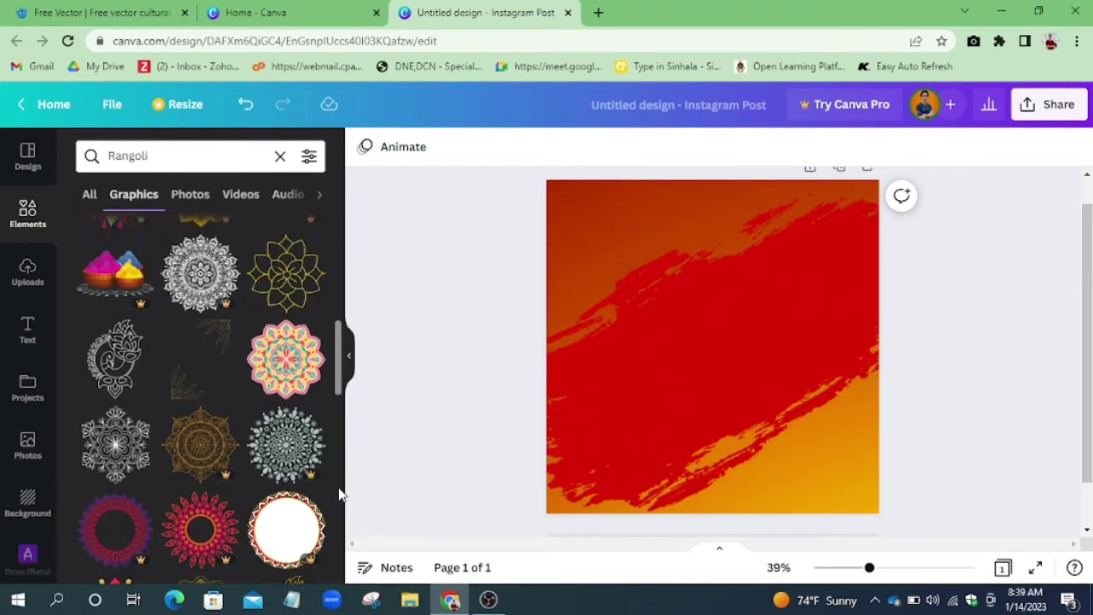
{"action": "scroll", "coordinate": [339, 483], "scroll_direction": "down", "scroll_amount": 3}
{"action": "scroll", "coordinate": [340, 388], "scroll_direction": "up", "scroll_amount": 4}
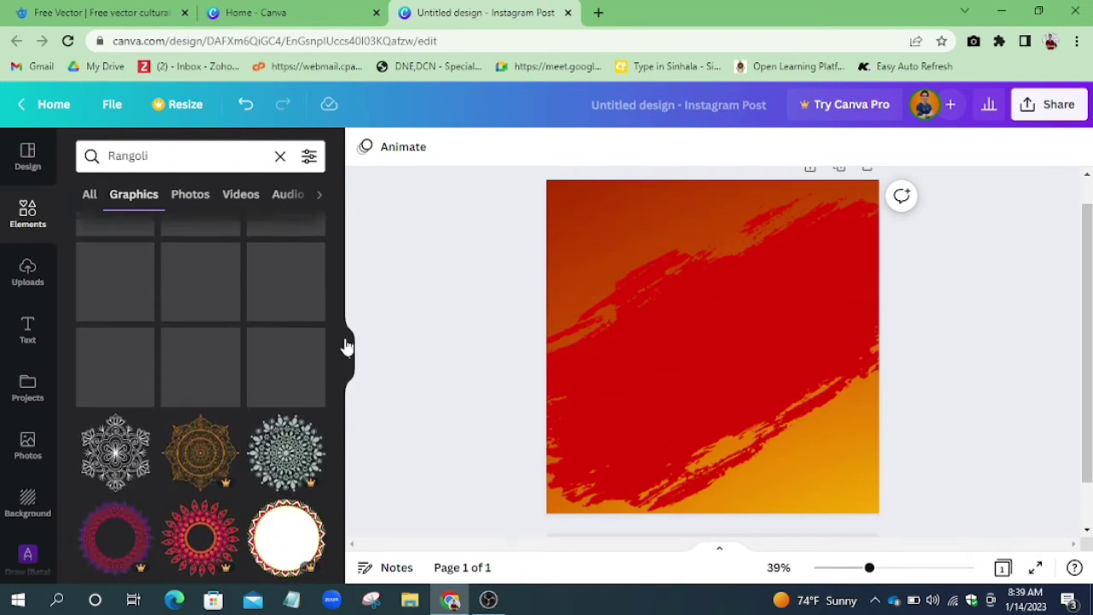
{"action": "left_click", "coordinate": [299, 286]}
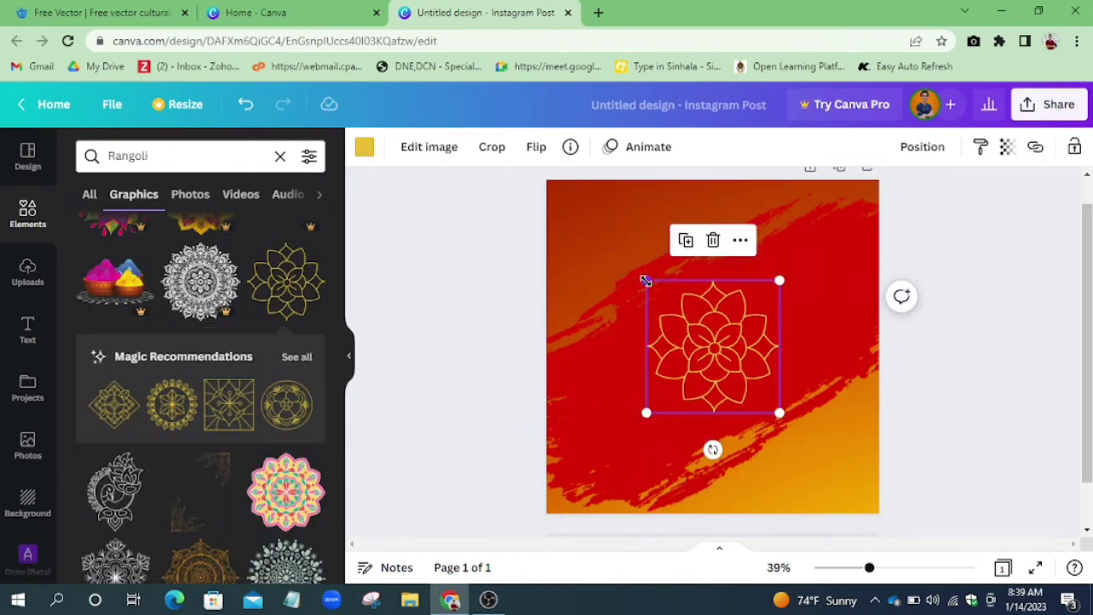
- Shrink the yellow flower design to about two thirds and move it to the upper-right part of the red brush stroke
{"action": "left_click_drag", "start_coordinate": [645, 280], "coordinate": [690, 326]}
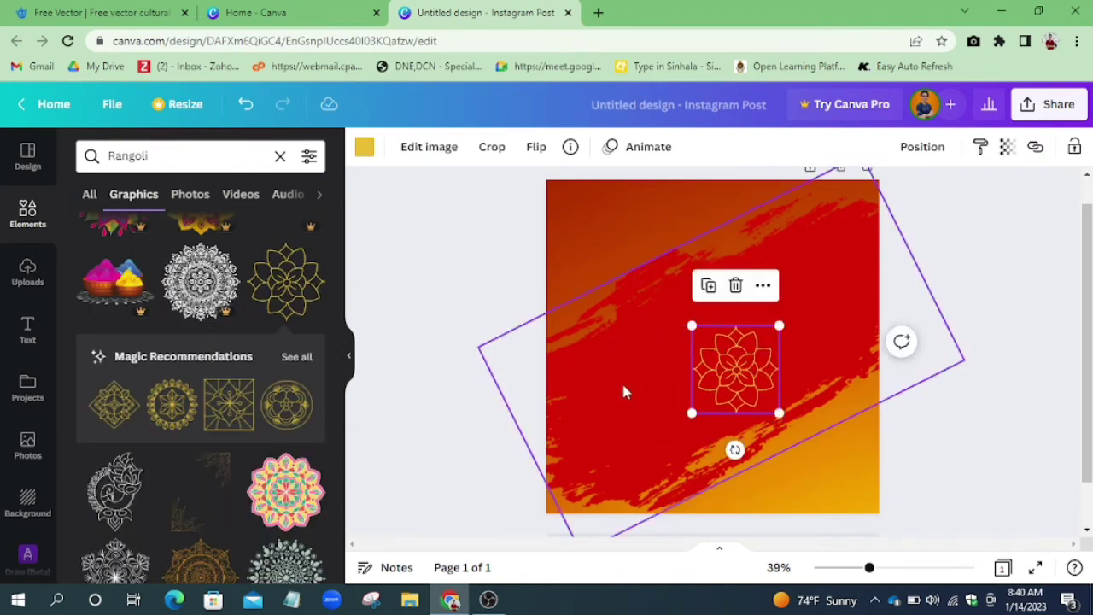
{"action": "left_click_drag", "start_coordinate": [734, 394], "coordinate": [812, 317]}
{"action": "left_click_drag", "start_coordinate": [339, 375], "coordinate": [340, 431]}
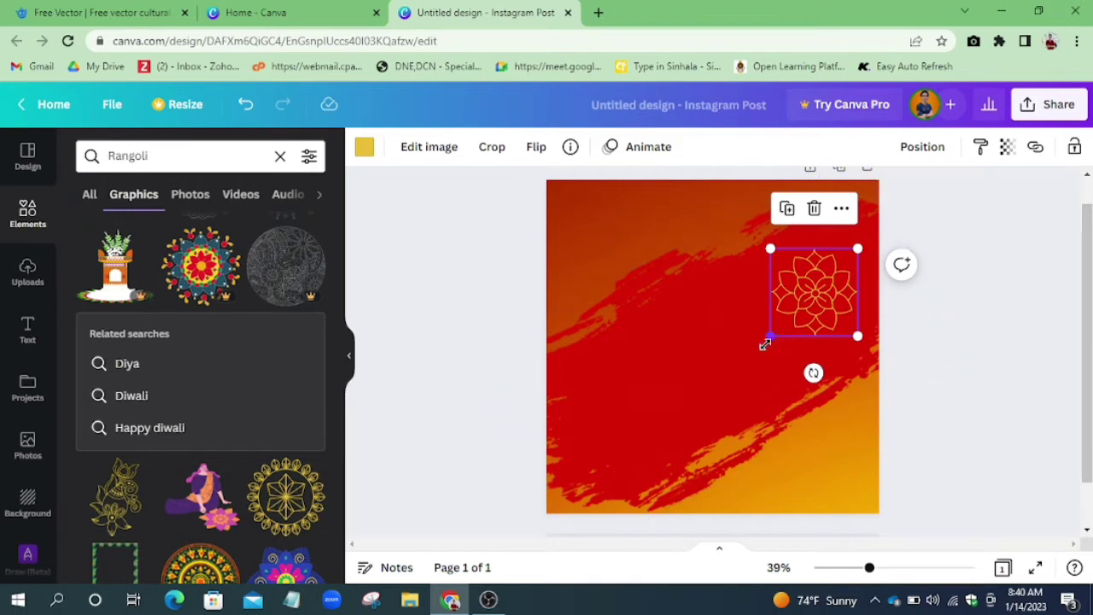
- Enlarge the yellow flower design and move it to the lower-left part of the red brush stroke
{"action": "left_click_drag", "start_coordinate": [764, 344], "coordinate": [629, 419]}
{"action": "left_click", "coordinate": [408, 331]}
{"action": "left_click", "coordinate": [641, 397]}
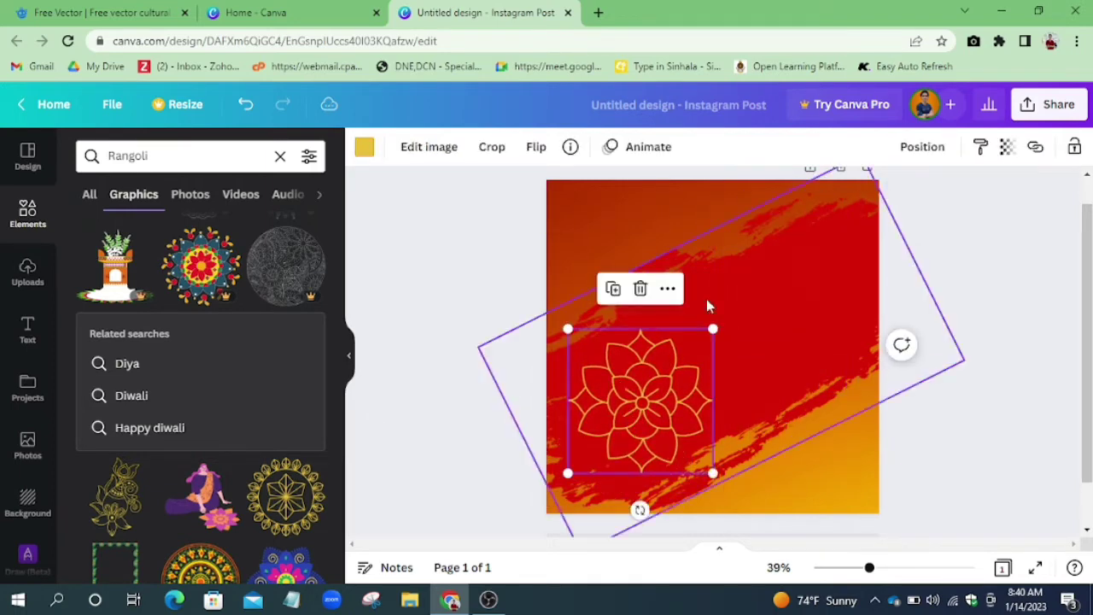
- Replace the yellow flower with the round yellow Rangoli outline, placed on the lower-left part of the red brush stroke
{"action": "key", "text": "Delete"}
{"action": "left_click", "coordinate": [286, 495]}
{"action": "left_click_drag", "start_coordinate": [726, 337], "coordinate": [649, 397]}
{"action": "left_click", "coordinate": [486, 346]}
- Search the graphics for "pongal pot" and look through the results for a suitable pot image
{"action": "left_click", "coordinate": [193, 150]}
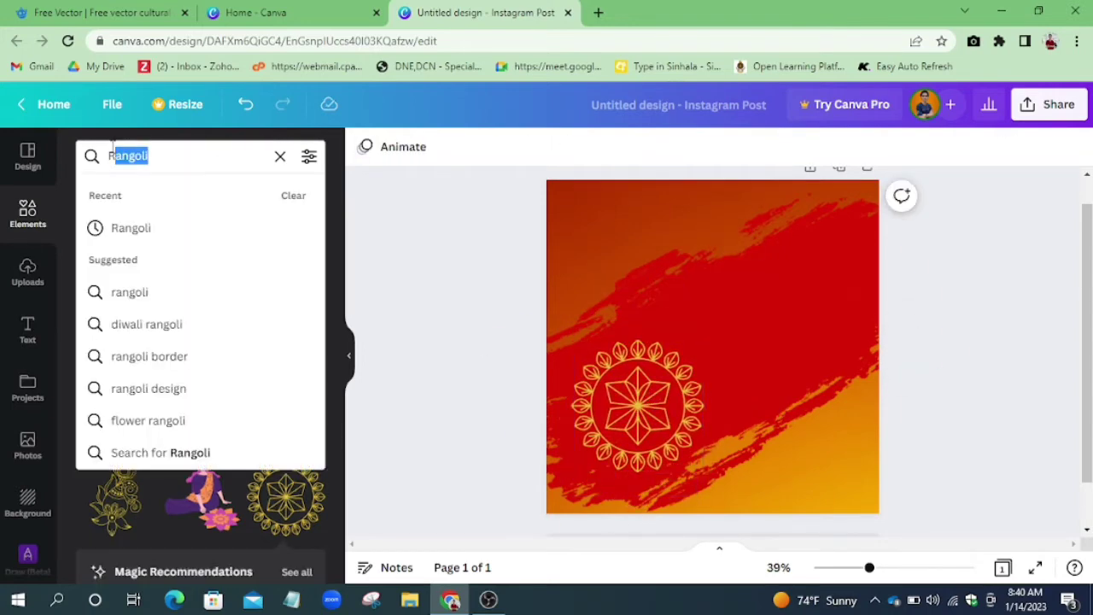
{"action": "key", "text": "BackSpace"}
{"action": "type", "text": "pongal pot"}
{"action": "key", "text": "Return"}
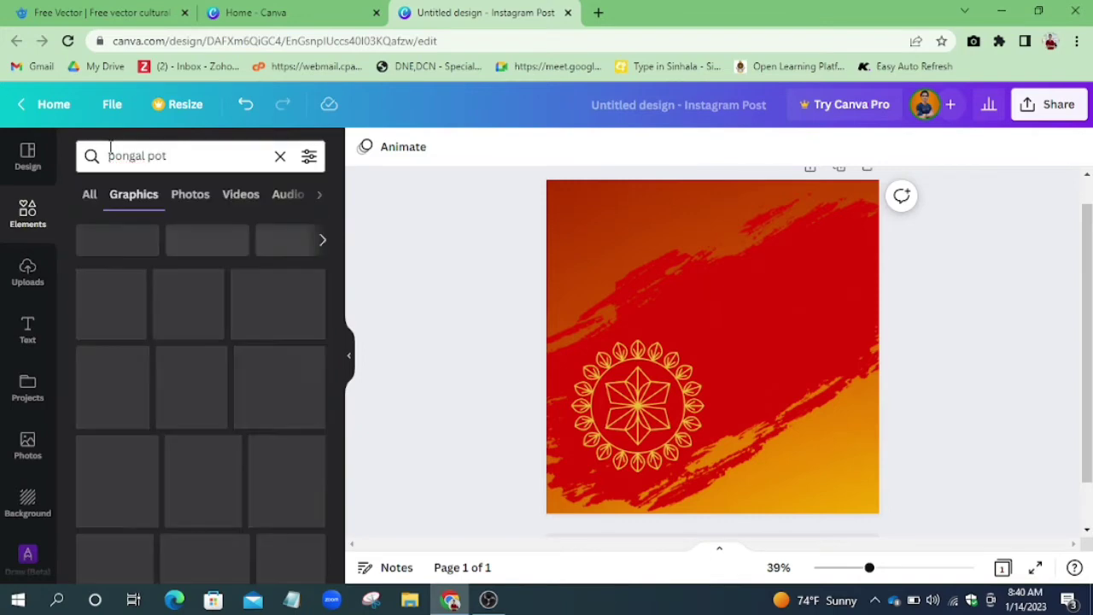
{"action": "left_click_drag", "start_coordinate": [340, 366], "coordinate": [332, 554]}
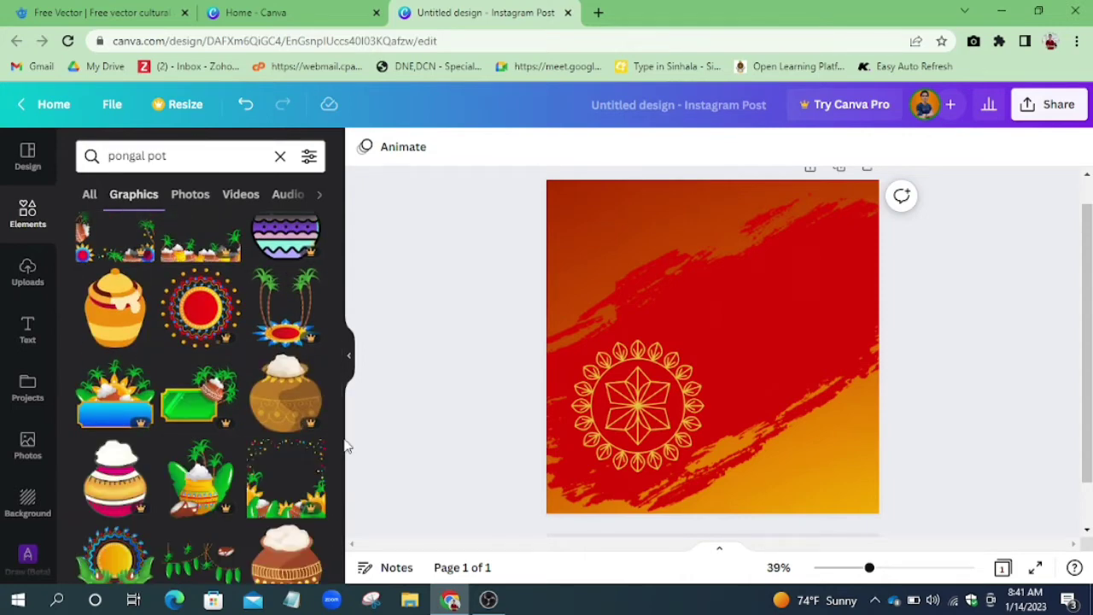
{"action": "left_click_drag", "start_coordinate": [346, 445], "coordinate": [338, 553]}
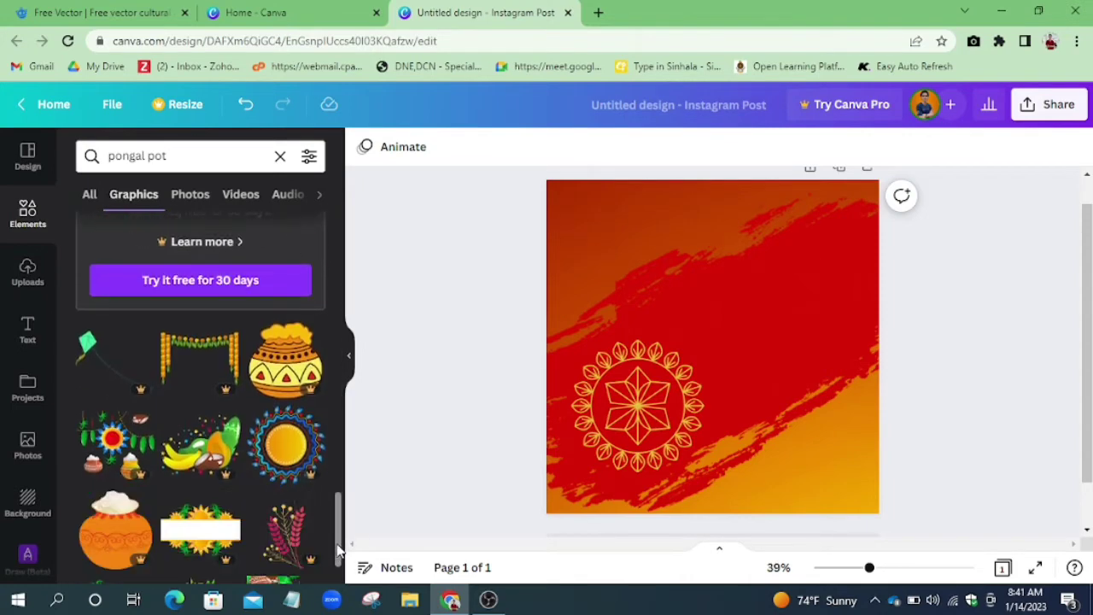
{"action": "scroll", "coordinate": [338, 549], "scroll_direction": "down", "scroll_amount": 10}
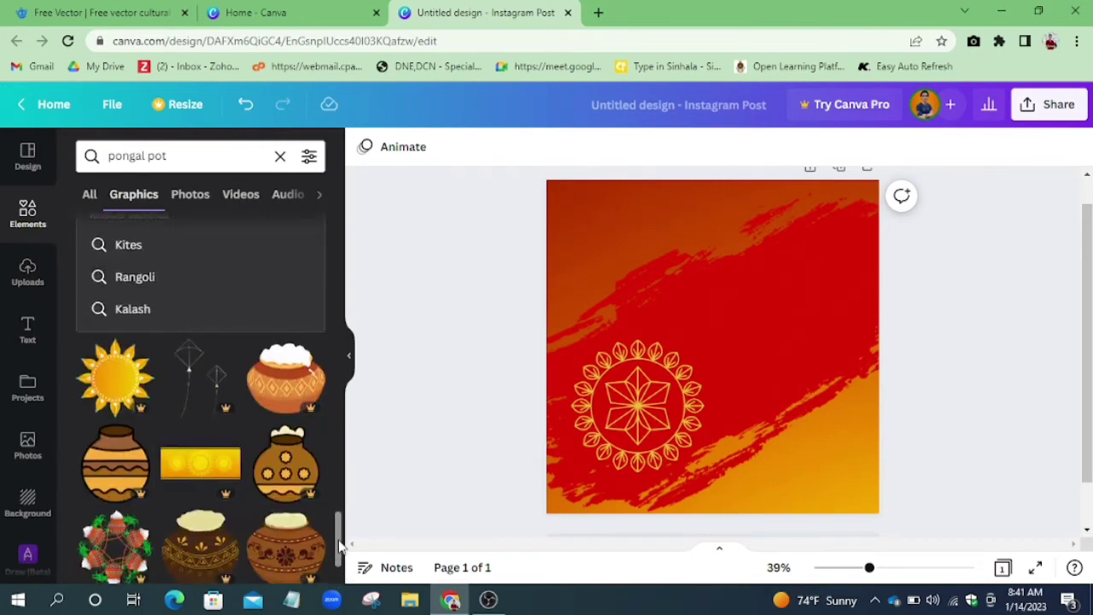
{"action": "scroll", "coordinate": [339, 547], "scroll_direction": "down", "scroll_amount": 10}
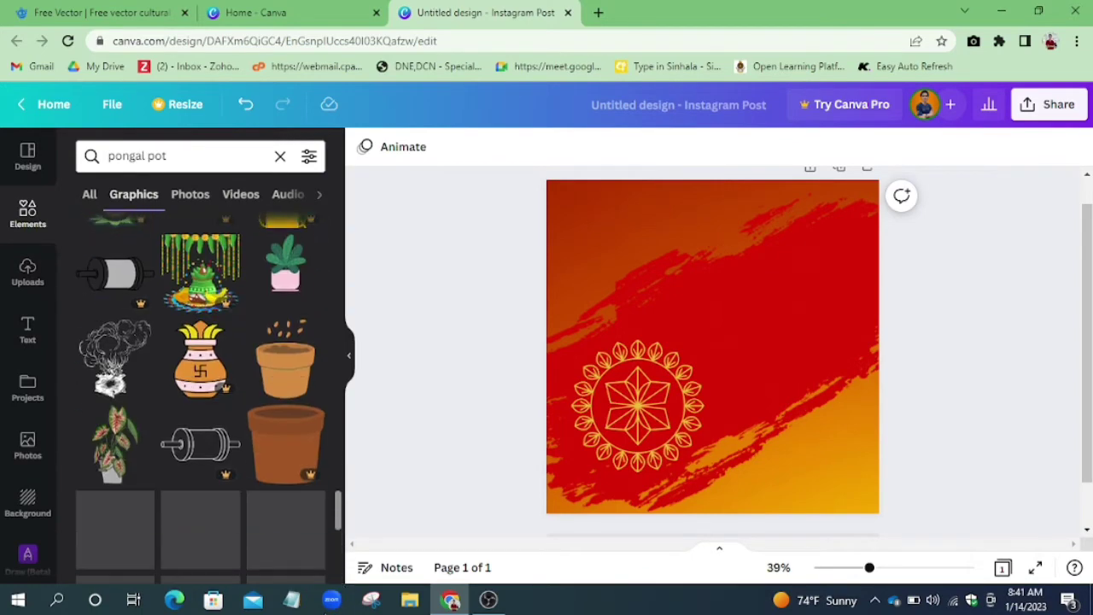
{"action": "scroll", "coordinate": [328, 269], "scroll_direction": "up", "scroll_amount": 15}
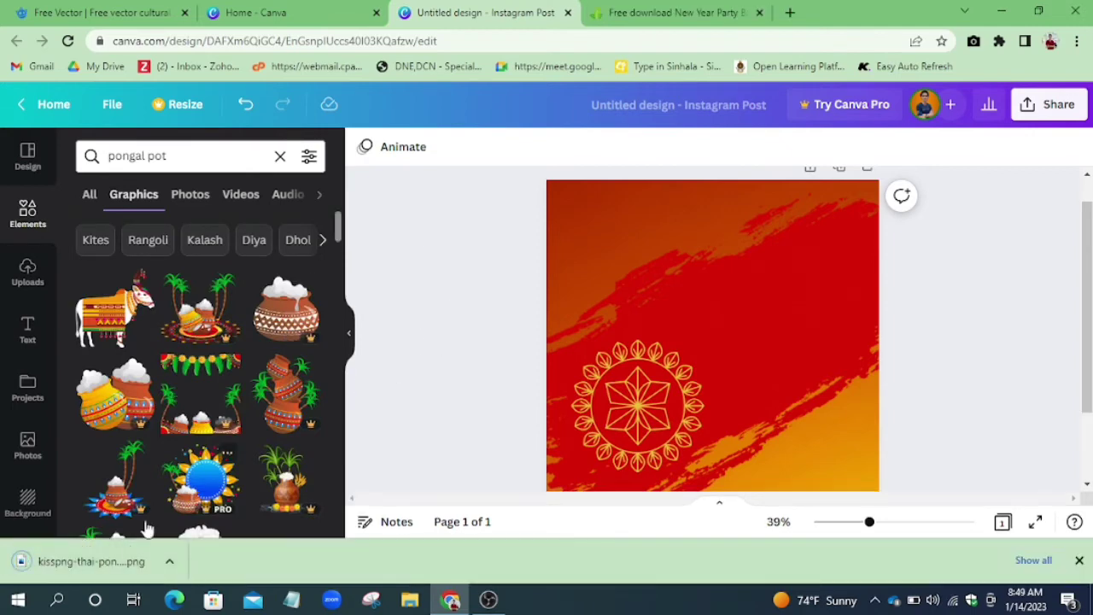
- Upload the downloaded kisspng-thai-pon....png image and add it to the page
{"action": "left_click_drag", "start_coordinate": [85, 561], "coordinate": [190, 381]}
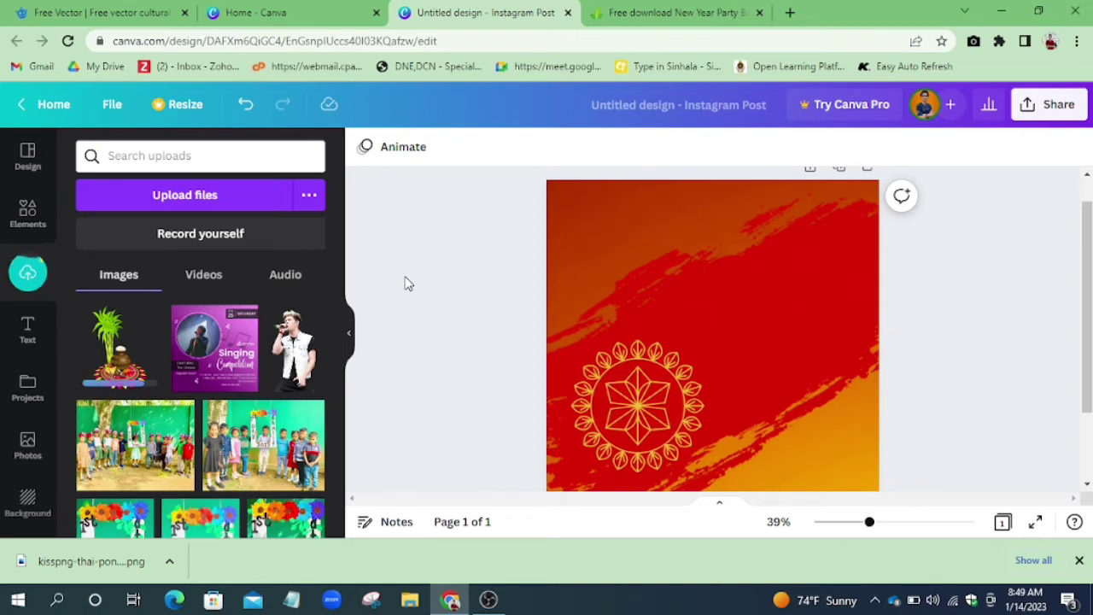
{"action": "left_click", "coordinate": [1078, 561]}
{"action": "left_click", "coordinate": [103, 384]}
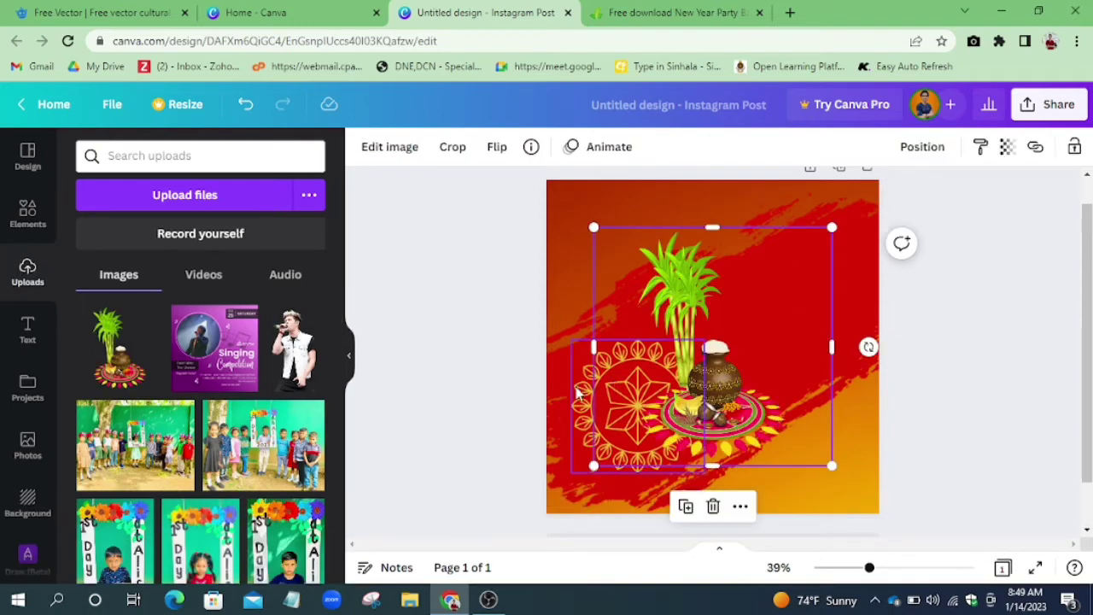
- Remove the round yellow outline and place the slightly enlarged sugarcane and pot image at the lower left of the page
{"action": "left_click_drag", "start_coordinate": [724, 426], "coordinate": [654, 439]}
{"action": "left_click_drag", "start_coordinate": [765, 478], "coordinate": [793, 510]}
{"action": "left_click_drag", "start_coordinate": [690, 401], "coordinate": [659, 436]}
{"action": "left_click", "coordinate": [449, 353]}
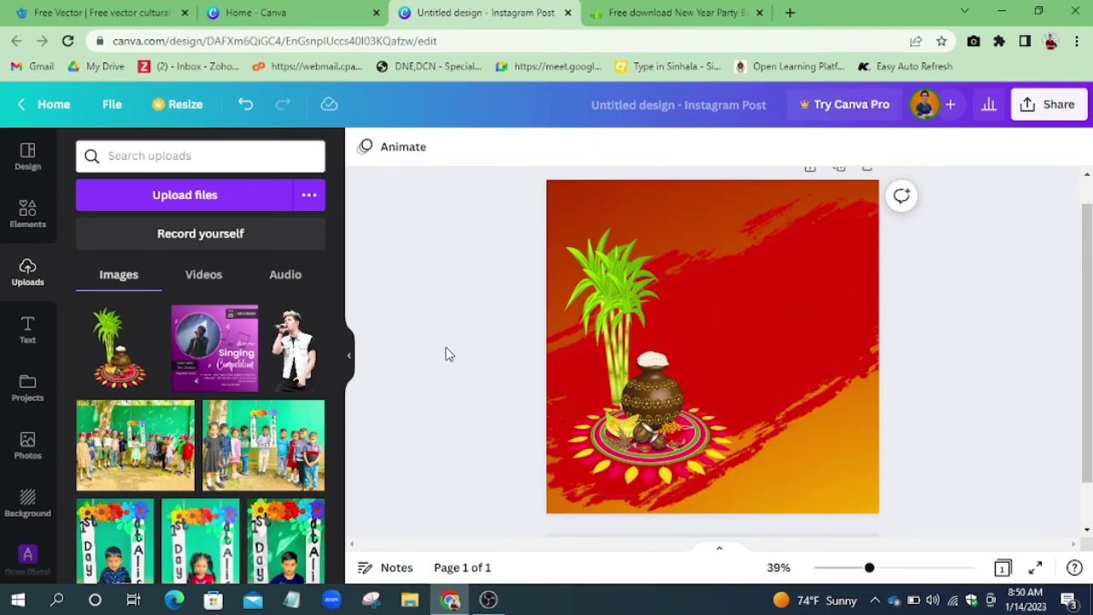
- Enlarge the sugarcane and pot image a little more and shift it slightly to the right within the page
{"action": "left_click", "coordinate": [654, 377]}
{"action": "left_click", "coordinate": [801, 511]}
{"action": "left_click", "coordinate": [660, 390]}
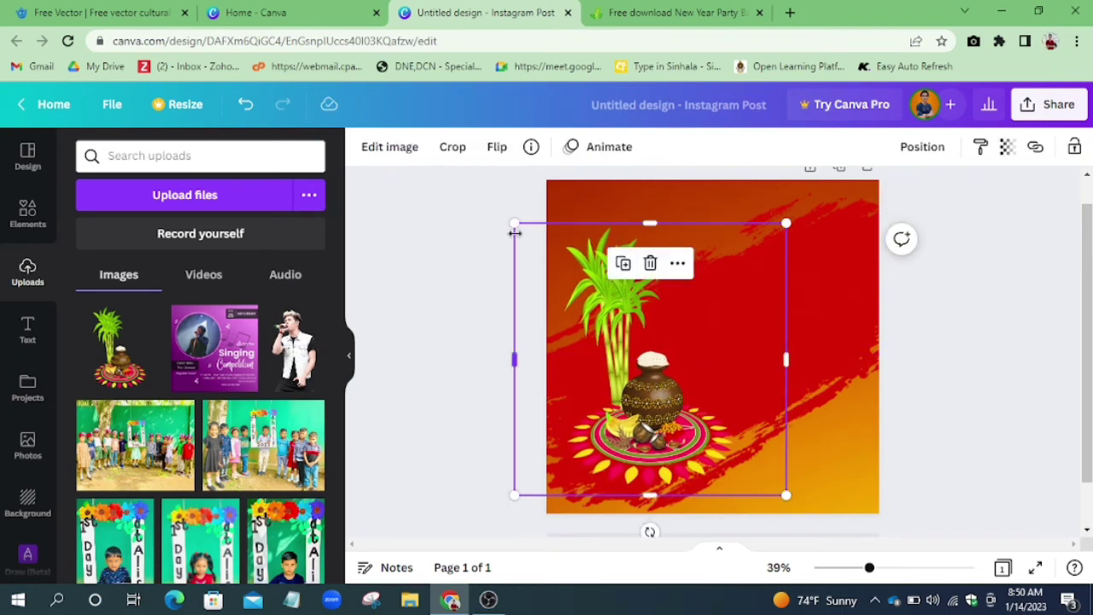
{"action": "left_click_drag", "start_coordinate": [513, 224], "coordinate": [495, 204]}
{"action": "left_click_drag", "start_coordinate": [644, 380], "coordinate": [662, 377]}
{"action": "left_click", "coordinate": [413, 321]}
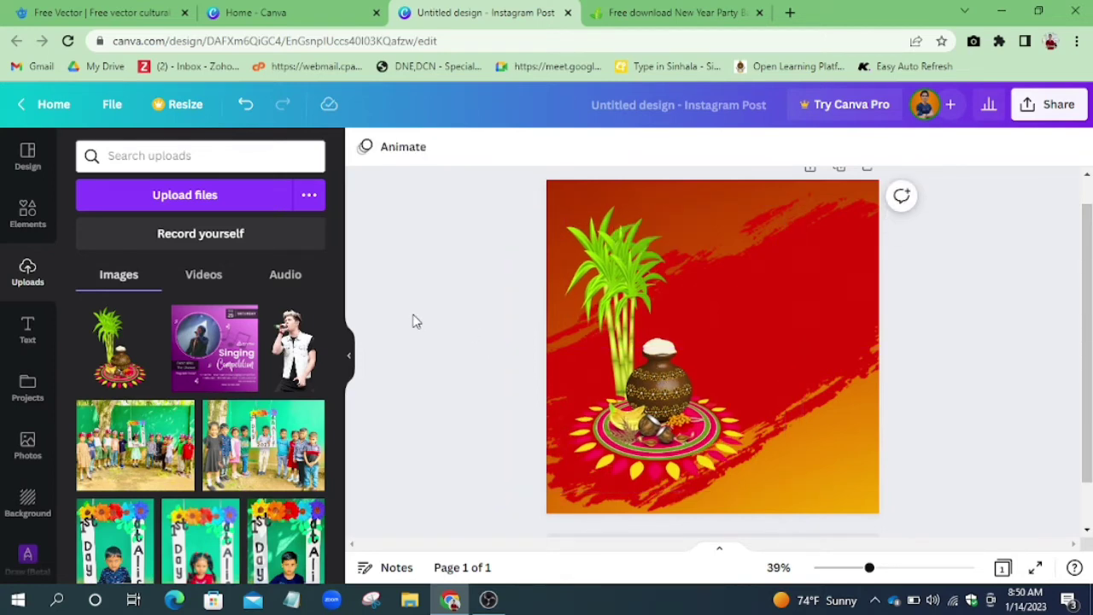
- Add a subheading reading "HAPPY" to the page
{"action": "left_click", "coordinate": [27, 330]}
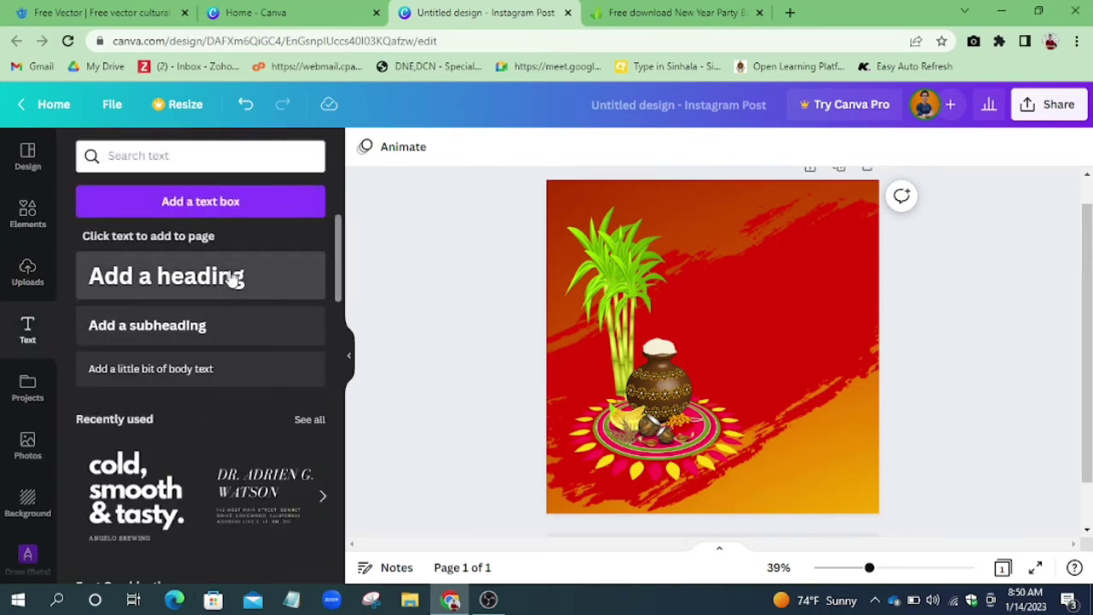
{"action": "left_click", "coordinate": [204, 325]}
{"action": "key", "text": "BackSpace"}
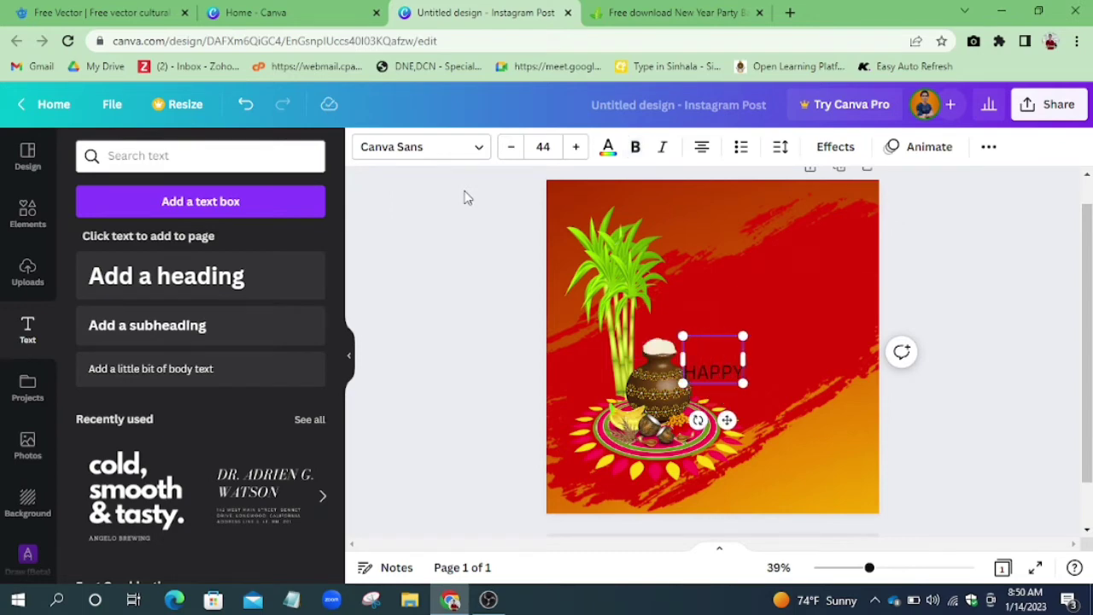
- Try Montserrat on the HAPPY text, settle on the Noto Serif font and colour the text white
{"action": "left_click", "coordinate": [478, 146]}
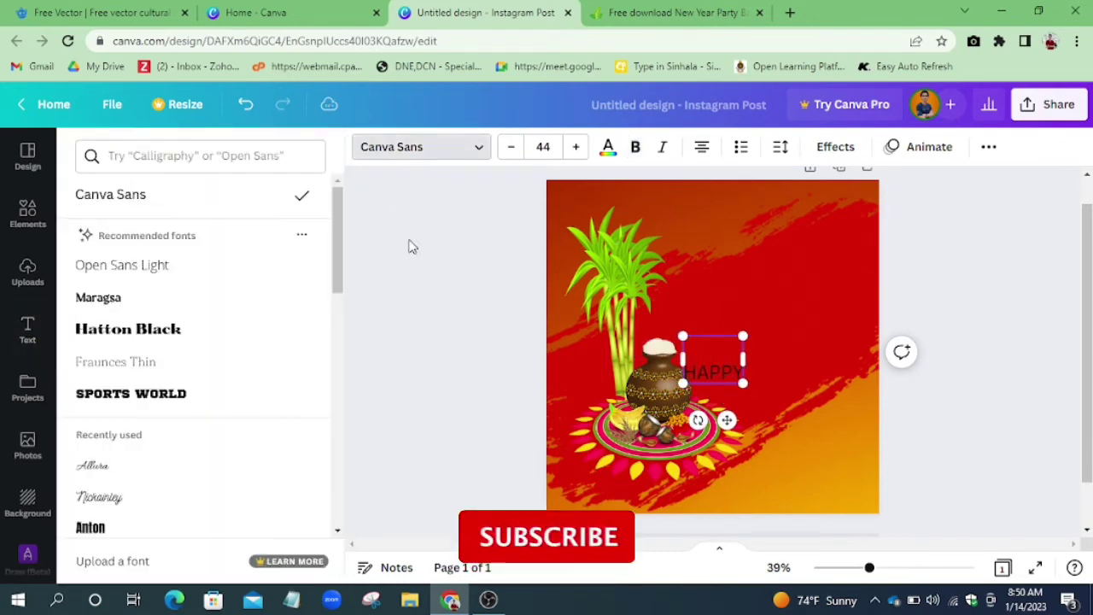
{"action": "scroll", "coordinate": [338, 302], "scroll_direction": "down", "scroll_amount": 2}
{"action": "scroll", "coordinate": [337, 410], "scroll_direction": "down", "scroll_amount": 15}
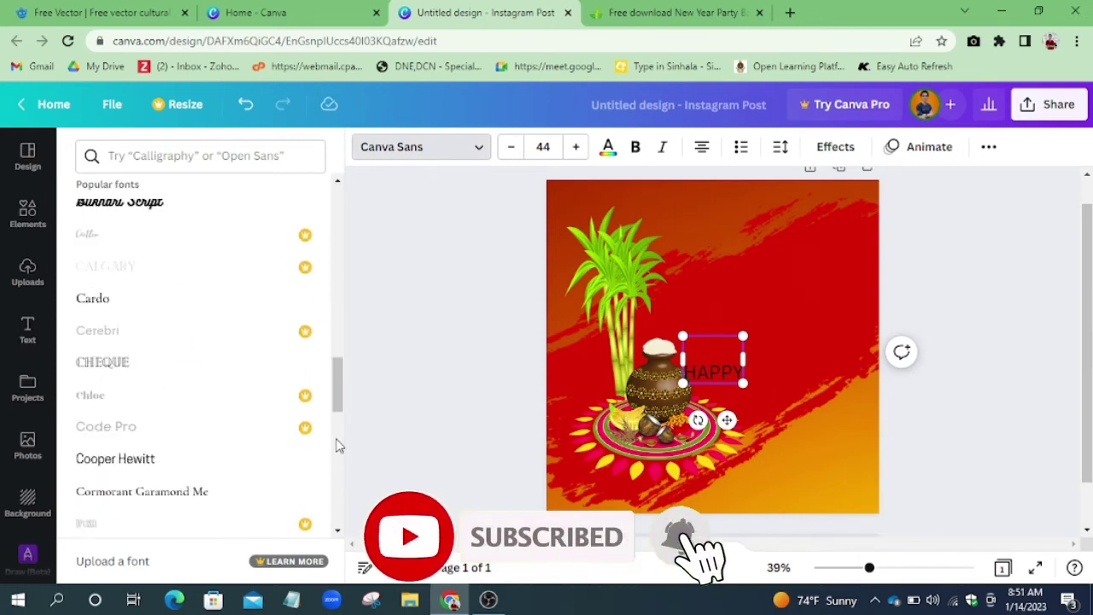
{"action": "scroll", "coordinate": [342, 446], "scroll_direction": "down", "scroll_amount": 8}
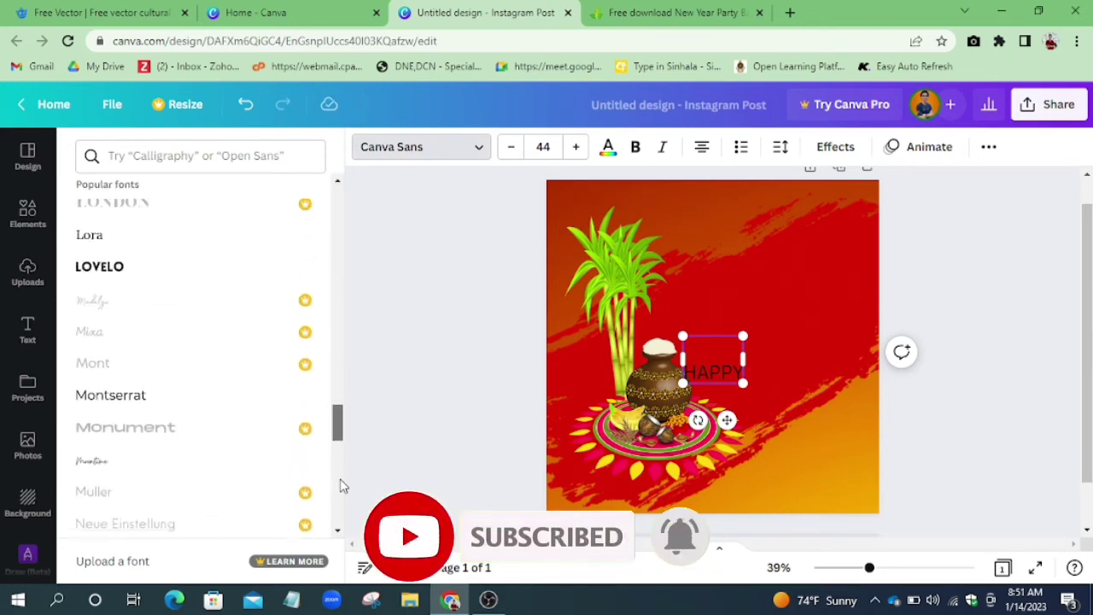
{"action": "left_click", "coordinate": [254, 328]}
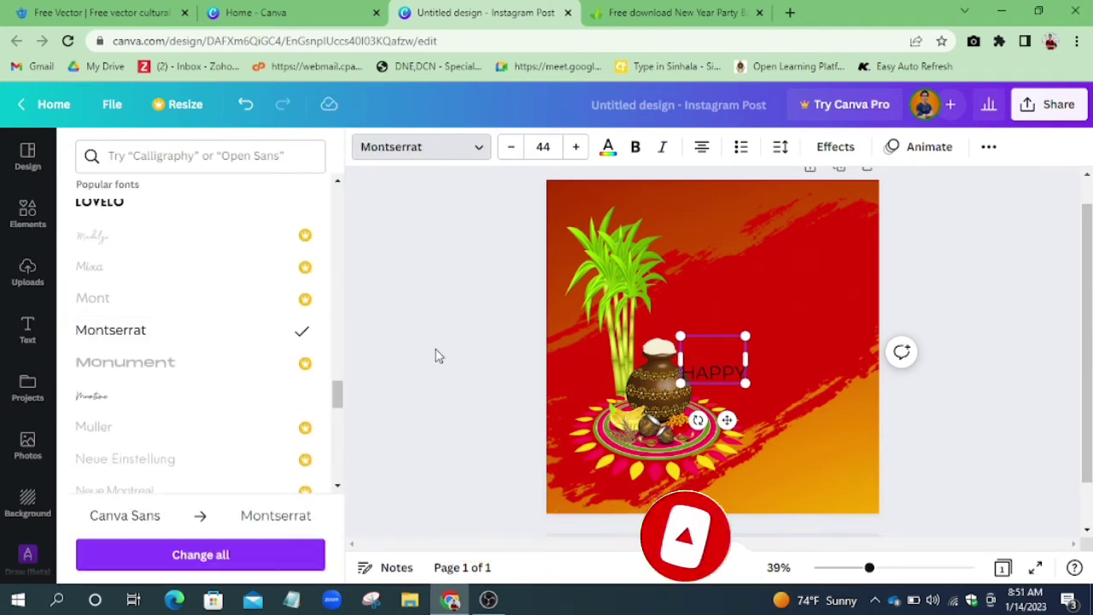
{"action": "scroll", "coordinate": [339, 406], "scroll_direction": "down", "scroll_amount": 1}
{"action": "scroll", "coordinate": [339, 406], "scroll_direction": "down", "scroll_amount": 5}
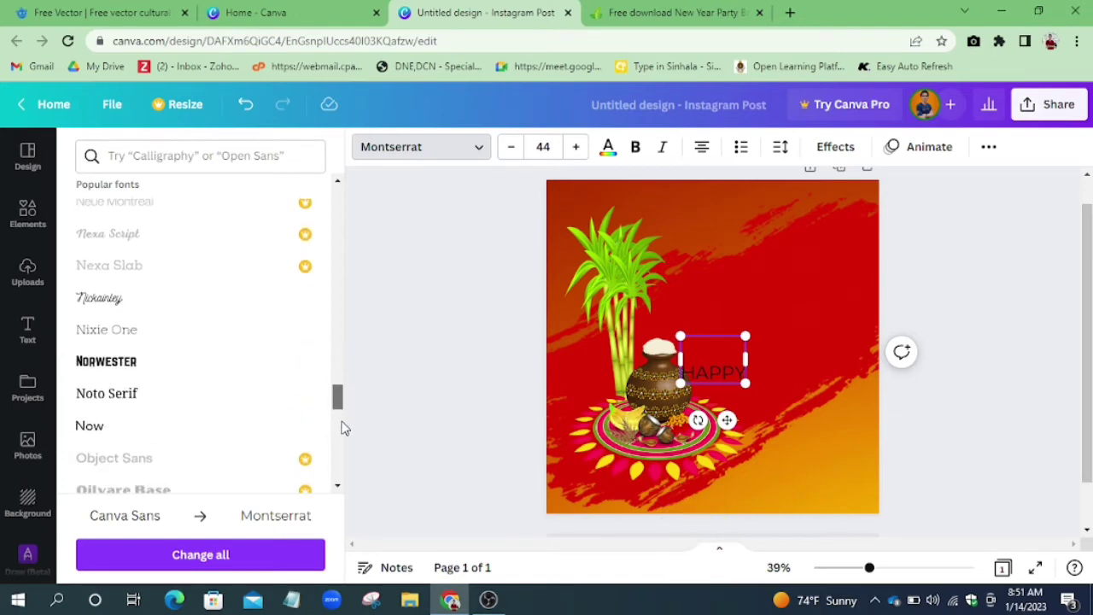
{"action": "left_click", "coordinate": [235, 386]}
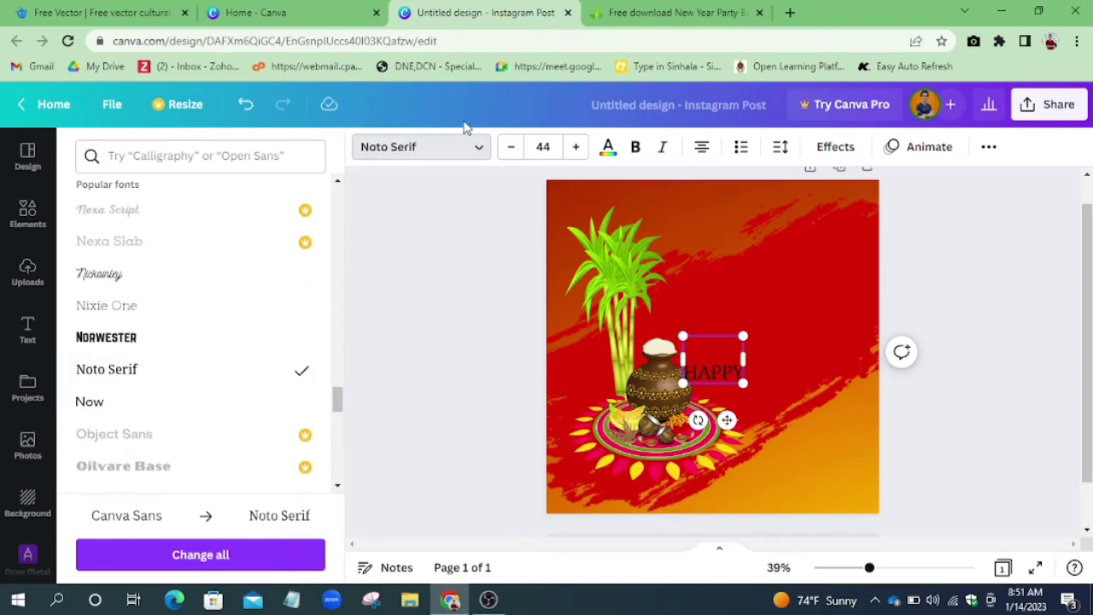
{"action": "left_click", "coordinate": [607, 147]}
{"action": "left_click", "coordinate": [409, 207]}
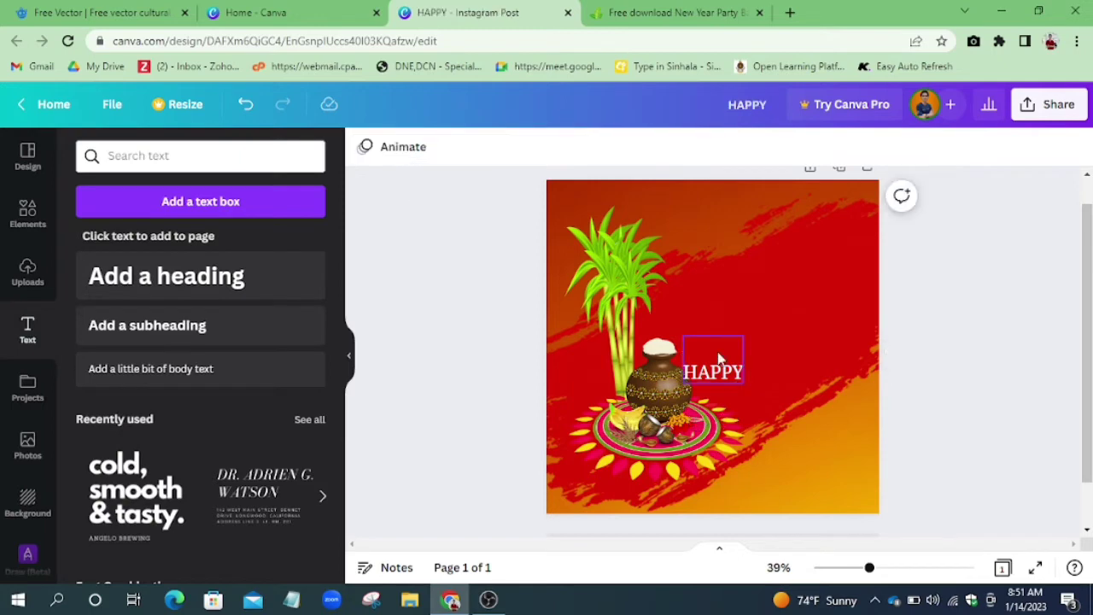
- Shrink the HAPPY text to size 34.4 and move it to the upper-right part of the red brush stroke
{"action": "left_click_drag", "start_coordinate": [713, 372], "coordinate": [753, 245]}
{"action": "left_click_drag", "start_coordinate": [790, 299], "coordinate": [794, 317]}
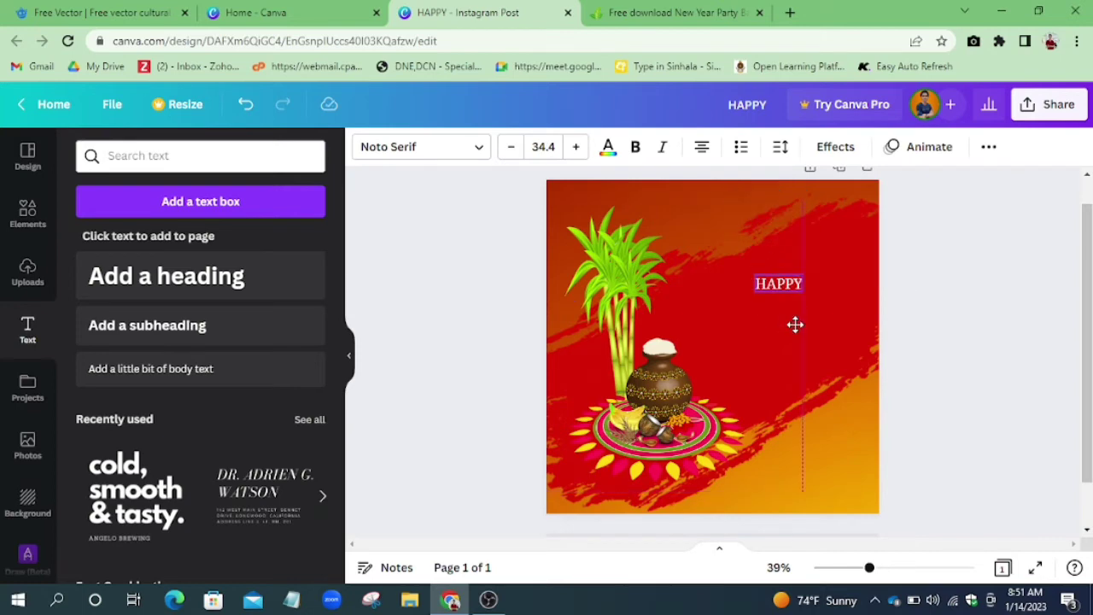
{"action": "left_click", "coordinate": [376, 356]}
- Add a heading reading "Pongal" to the page
{"action": "left_click", "coordinate": [281, 288]}
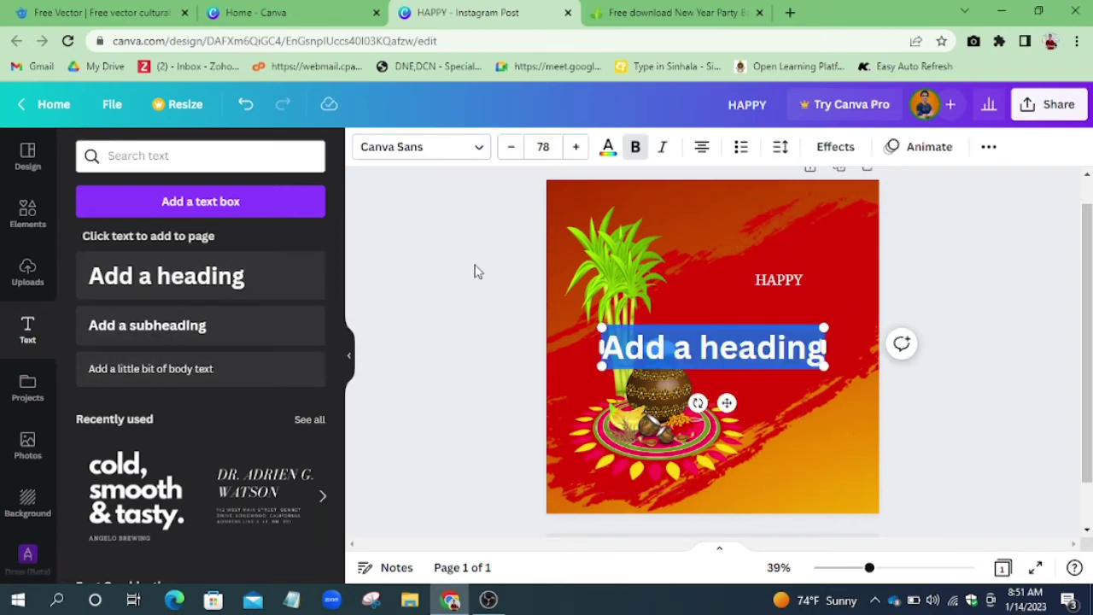
{"action": "type", "text": "Po"}
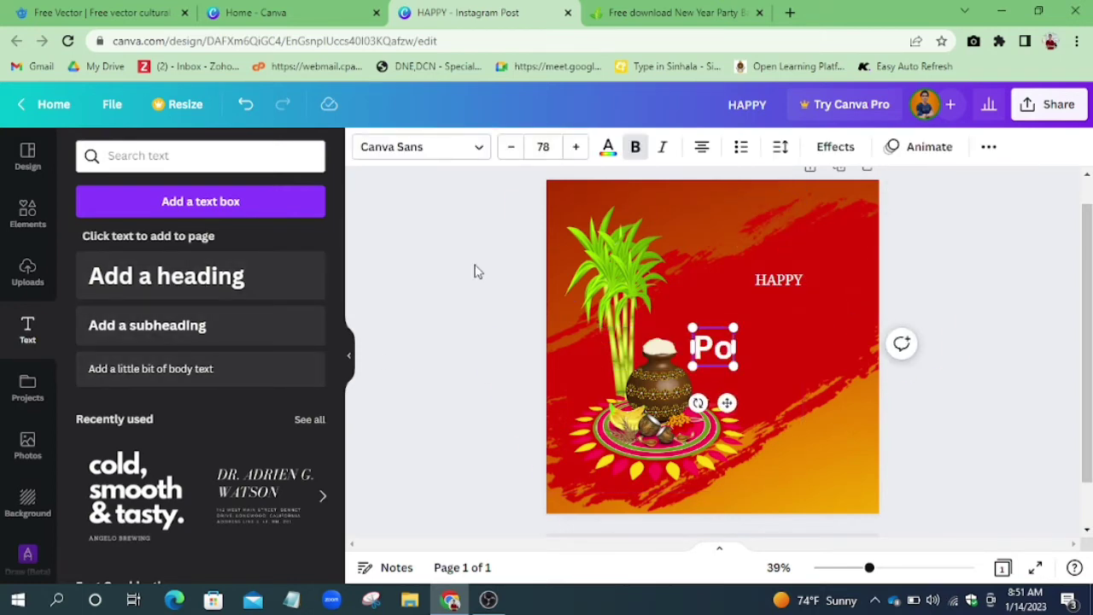
{"action": "type", "text": "ngal"}
- Try the Norwester, Nickainley, Noto Serif, Now, Old Standard and RoxboroughCF fonts on the Pongal heading
{"action": "key", "text": "ctrl+a"}
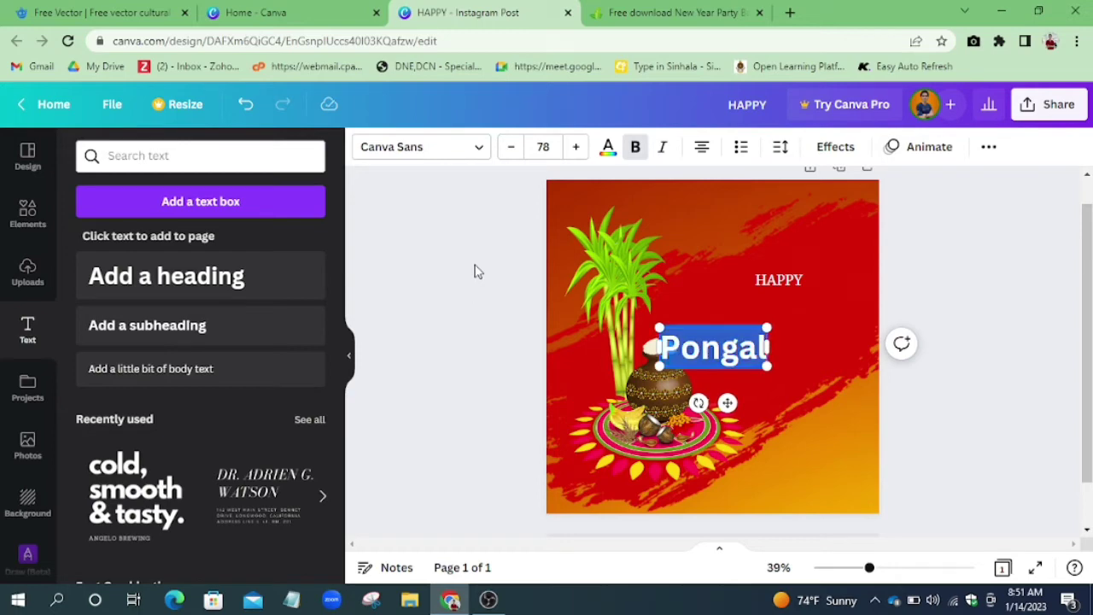
{"action": "left_click", "coordinate": [474, 150]}
{"action": "left_click", "coordinate": [227, 380]}
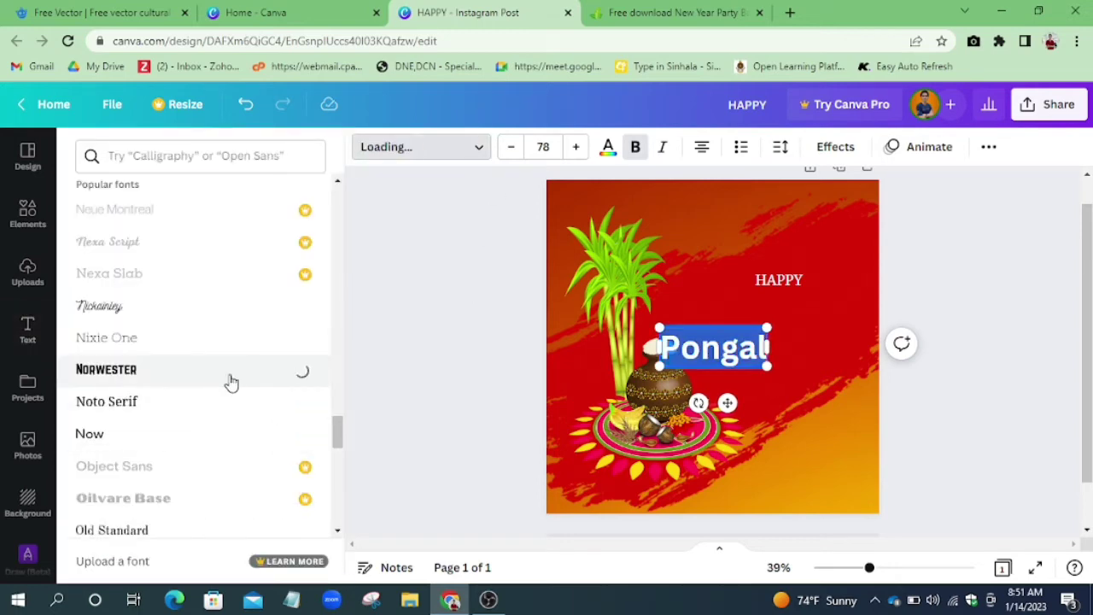
{"action": "left_click", "coordinate": [143, 309]}
{"action": "left_click", "coordinate": [144, 408]}
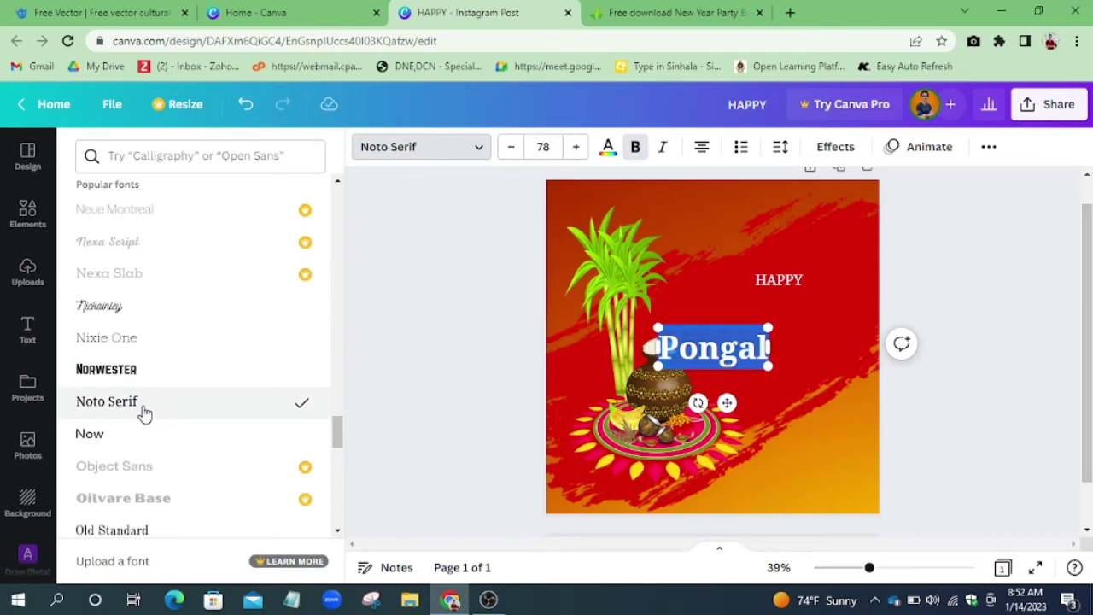
{"action": "left_click", "coordinate": [162, 437]}
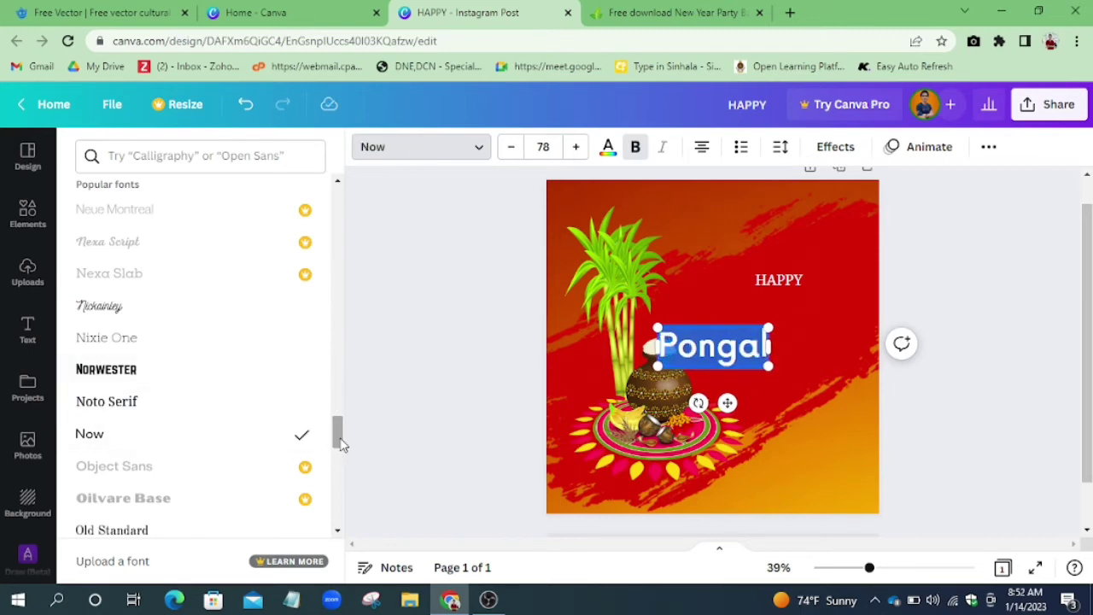
{"action": "scroll", "coordinate": [340, 444], "scroll_direction": "down", "scroll_amount": 3}
{"action": "left_click", "coordinate": [270, 414]}
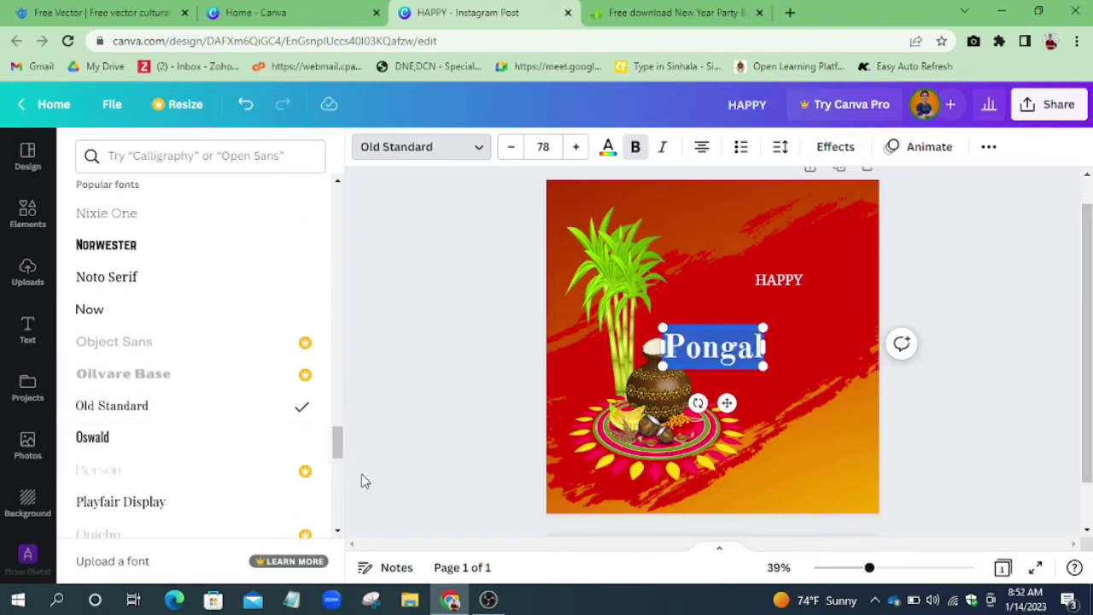
{"action": "scroll", "coordinate": [339, 470], "scroll_direction": "down", "scroll_amount": 5}
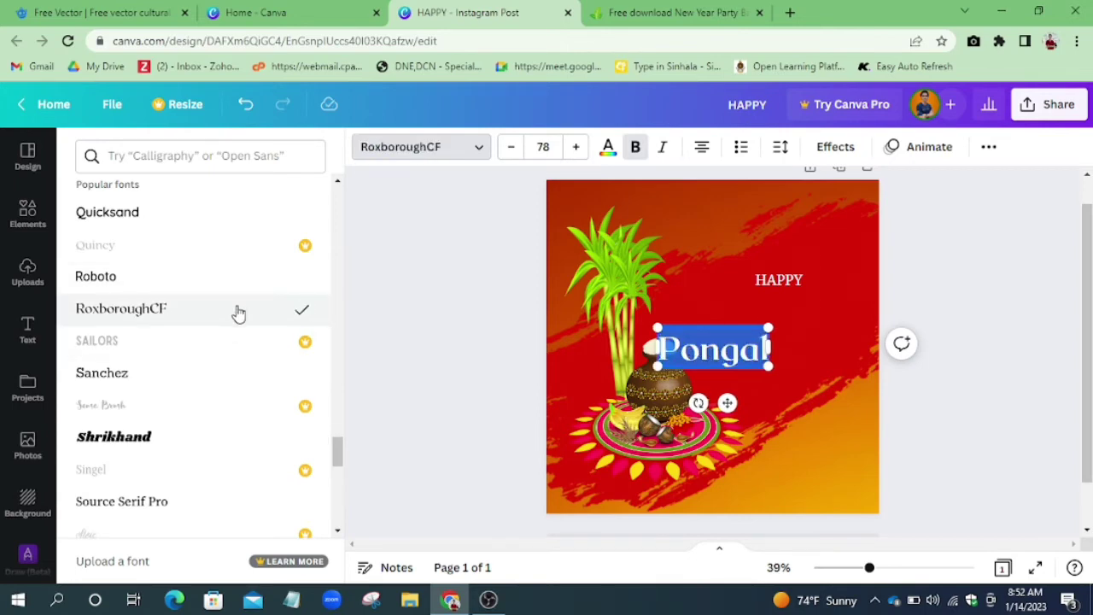
- Try Shrikhand, Source Serif Pro and Tenor Sans on the Pongal heading, and set its font to Yeseva One
{"action": "left_click", "coordinate": [199, 439]}
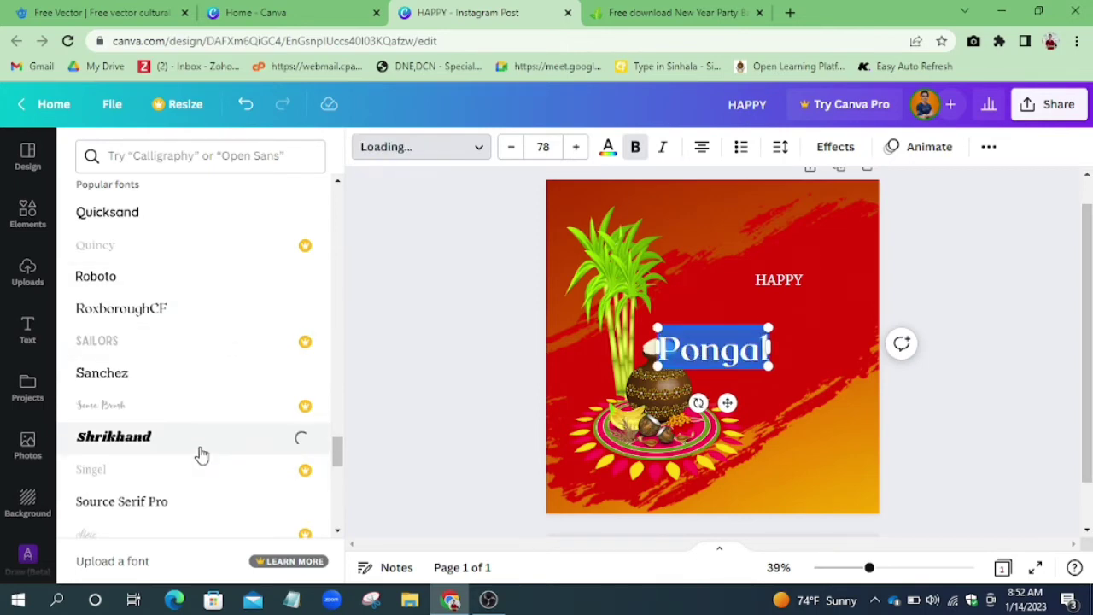
{"action": "left_click", "coordinate": [256, 501]}
{"action": "left_click_drag", "start_coordinate": [342, 446], "coordinate": [339, 463]}
{"action": "left_click", "coordinate": [231, 373]}
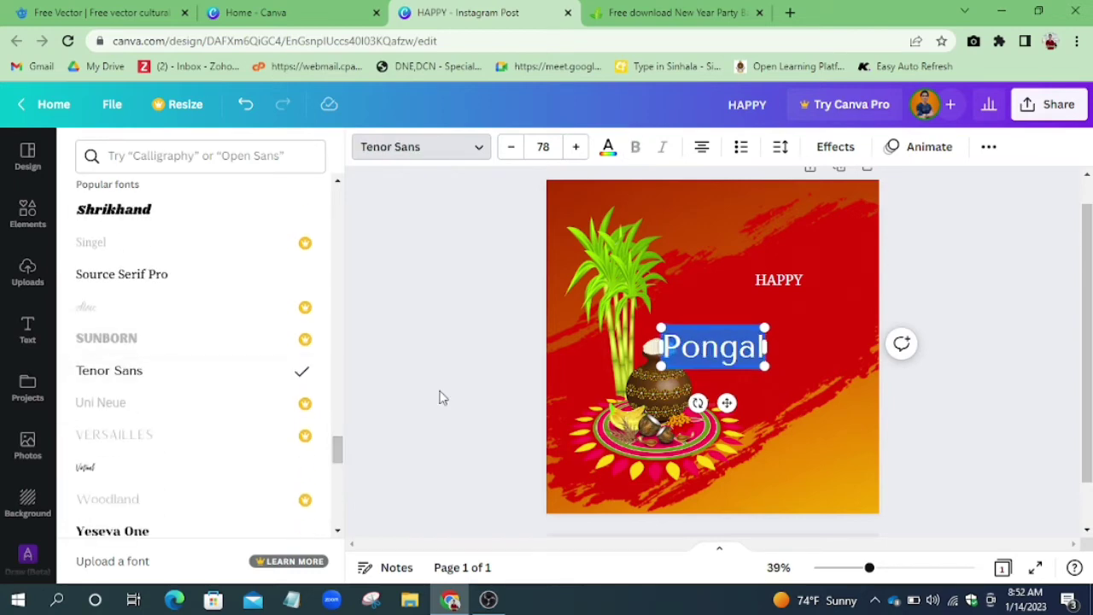
{"action": "left_click", "coordinate": [202, 530]}
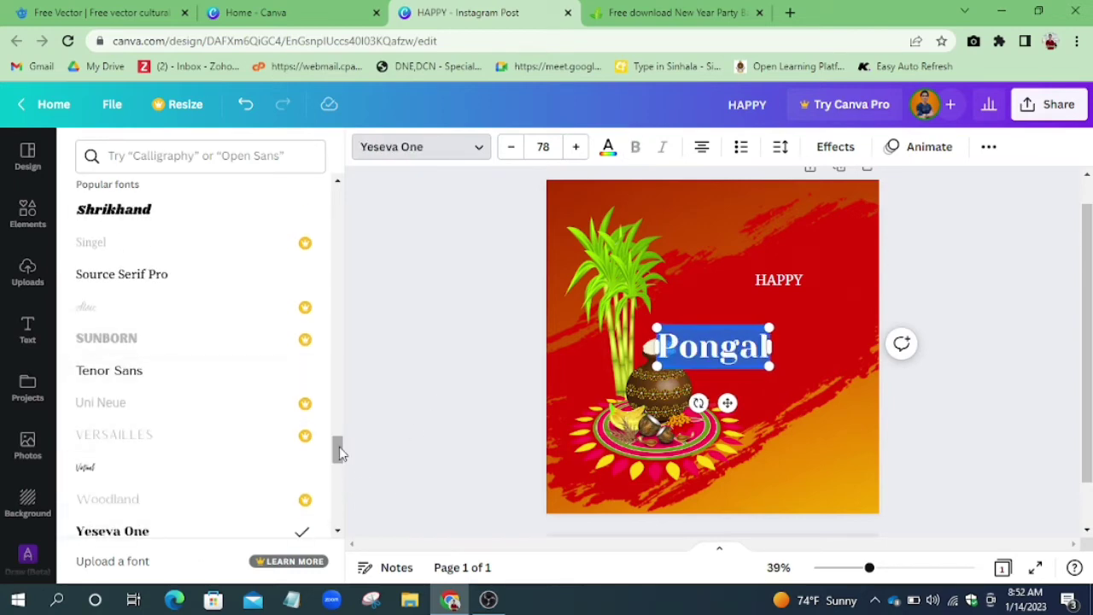
{"action": "left_click_drag", "start_coordinate": [339, 449], "coordinate": [339, 418]}
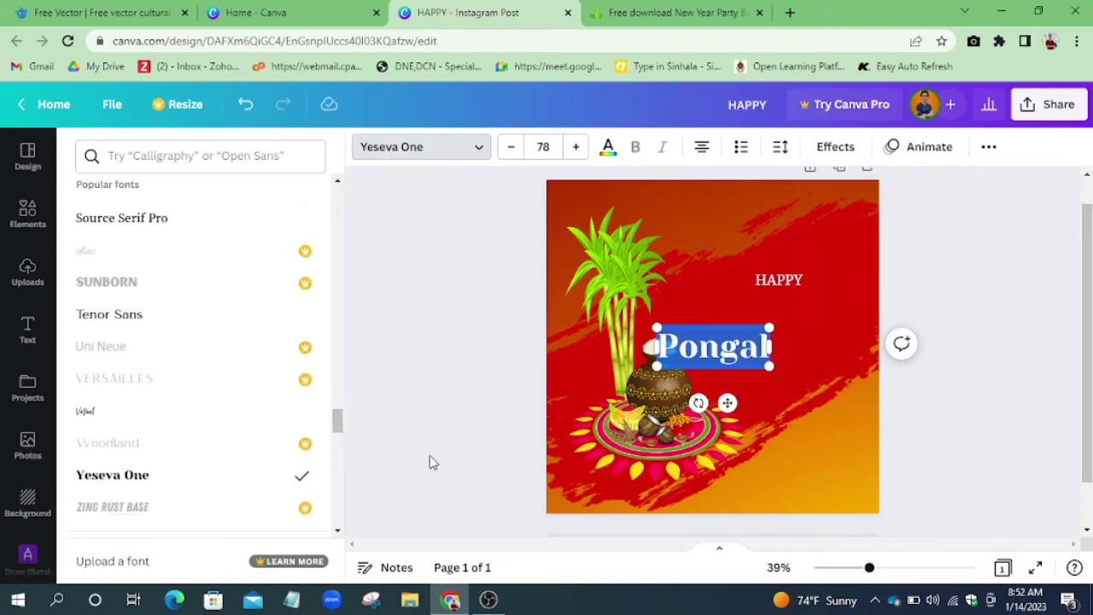
{"action": "left_click", "coordinate": [13, 9]}
{"action": "left_click", "coordinate": [256, 12]}
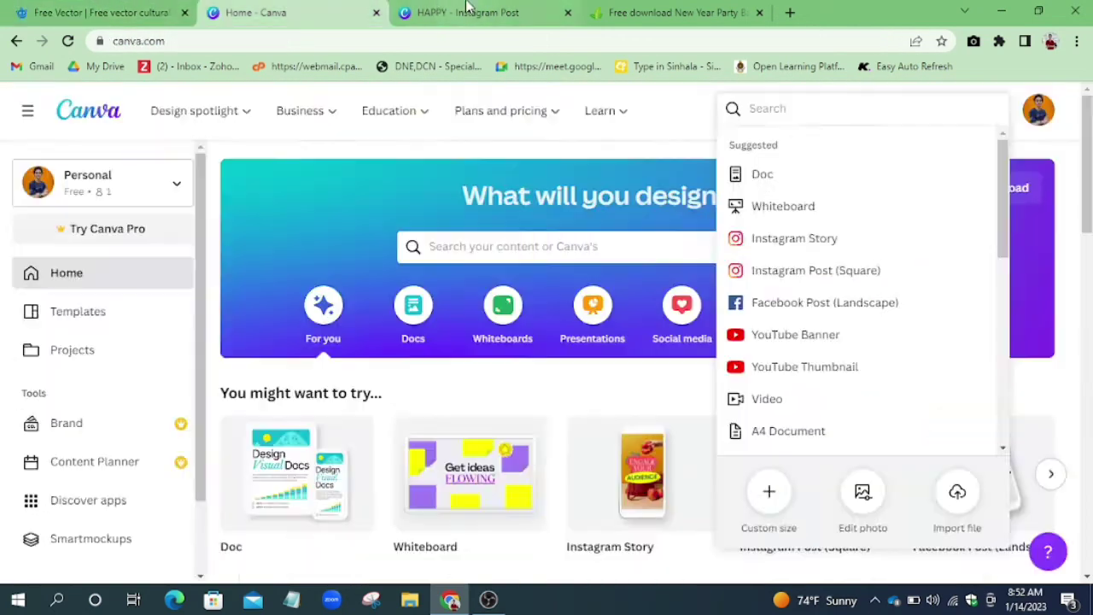
{"action": "left_click", "coordinate": [468, 12]}
- Replace the Pongal heading's text with "PONGAL" in capital letters
{"action": "left_click", "coordinate": [767, 346]}
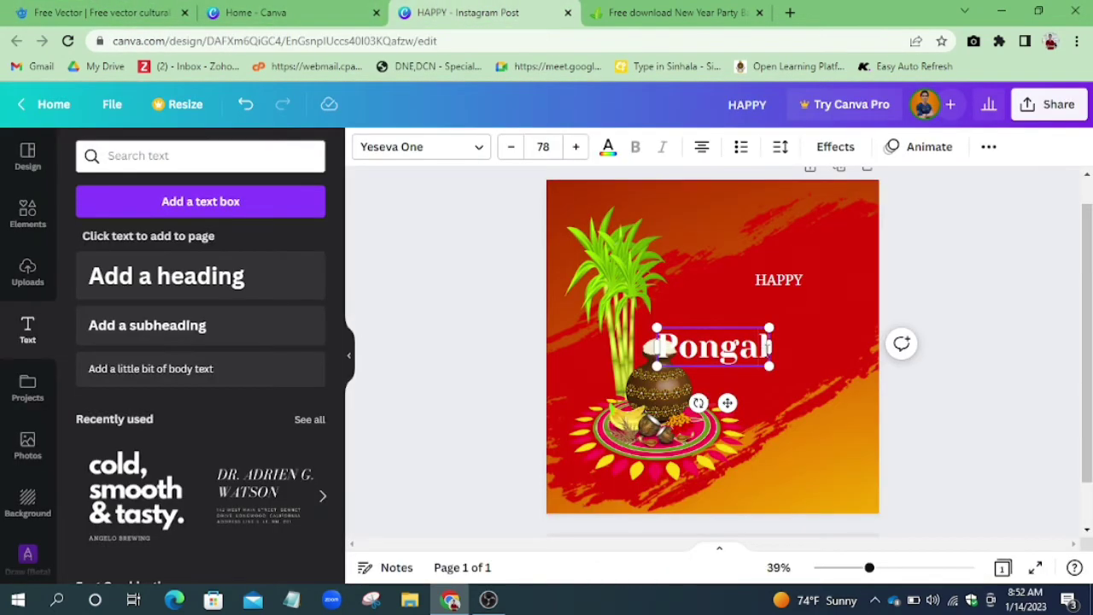
{"action": "key", "text": "BackSpace"}
{"action": "key", "text": "BackSpace"}
{"action": "key", "text": "BackSpace"}
{"action": "key", "text": "BackSpace"}
{"action": "key", "text": "BackSpace"}
{"action": "key", "text": "BackSpace"}
{"action": "type", "text": "PONGAL"}
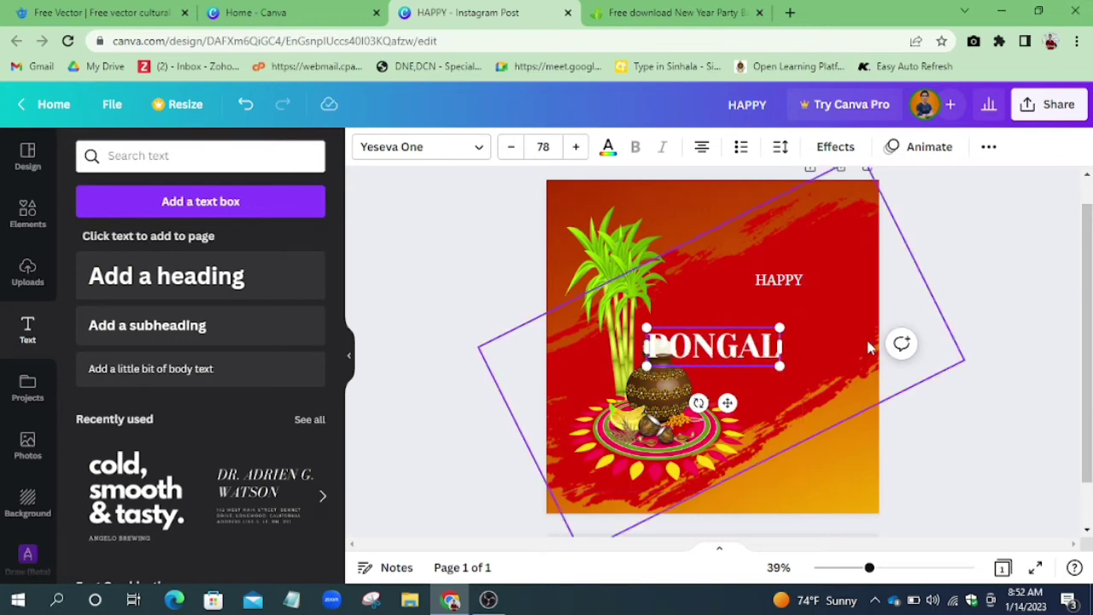
- Try the Alegreya Bold, Amaranth and Aprila fonts on the PONGAL heading
{"action": "key", "text": "ctrl+a"}
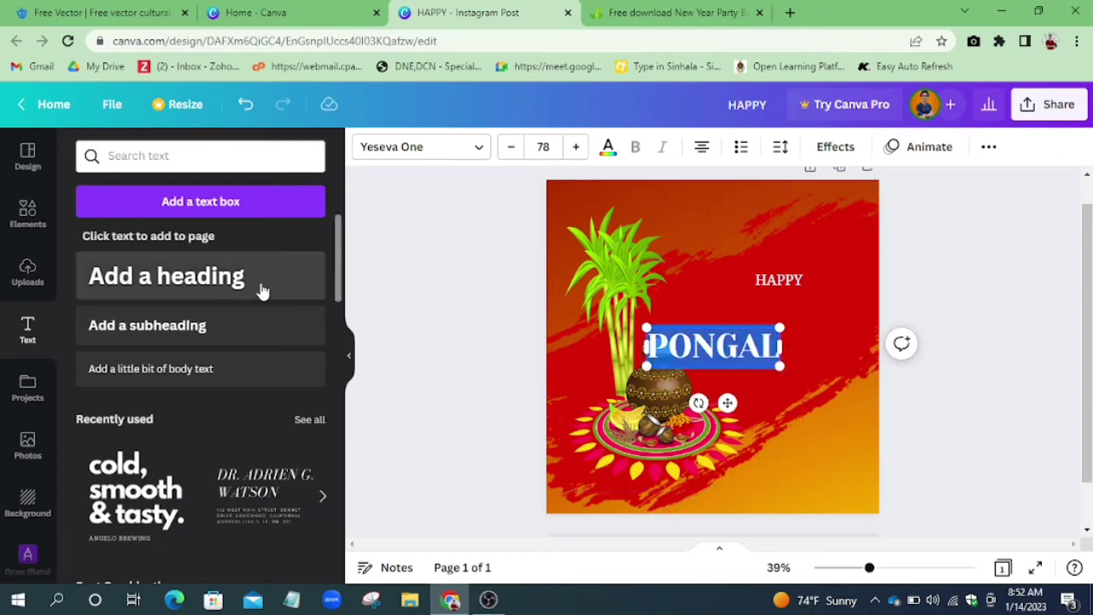
{"action": "left_click", "coordinate": [455, 146]}
{"action": "left_click_drag", "start_coordinate": [339, 419], "coordinate": [335, 518]}
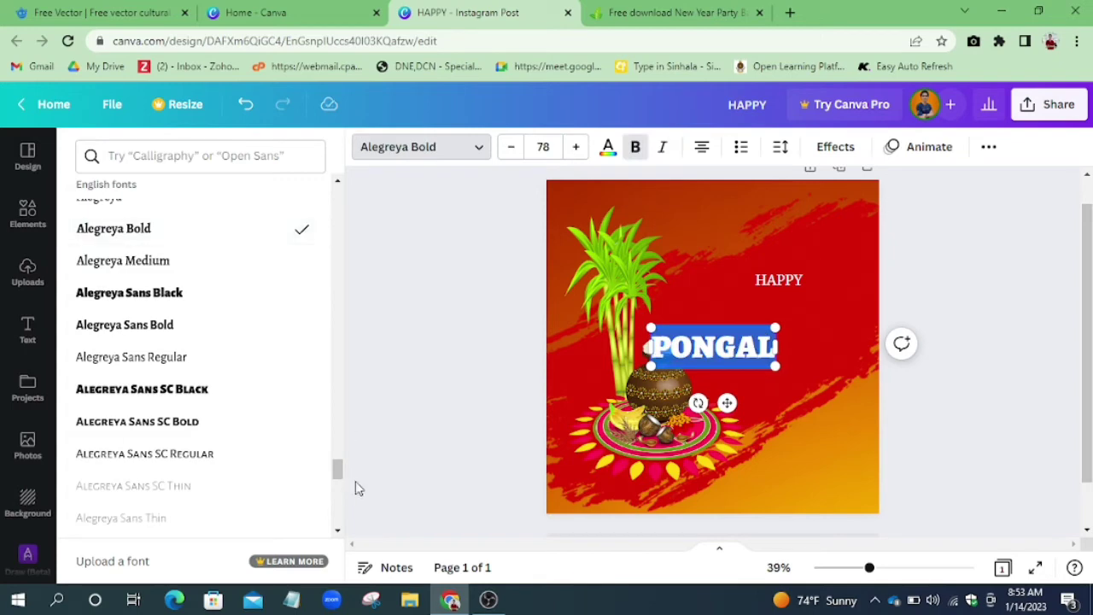
{"action": "left_click_drag", "start_coordinate": [338, 475], "coordinate": [338, 481]}
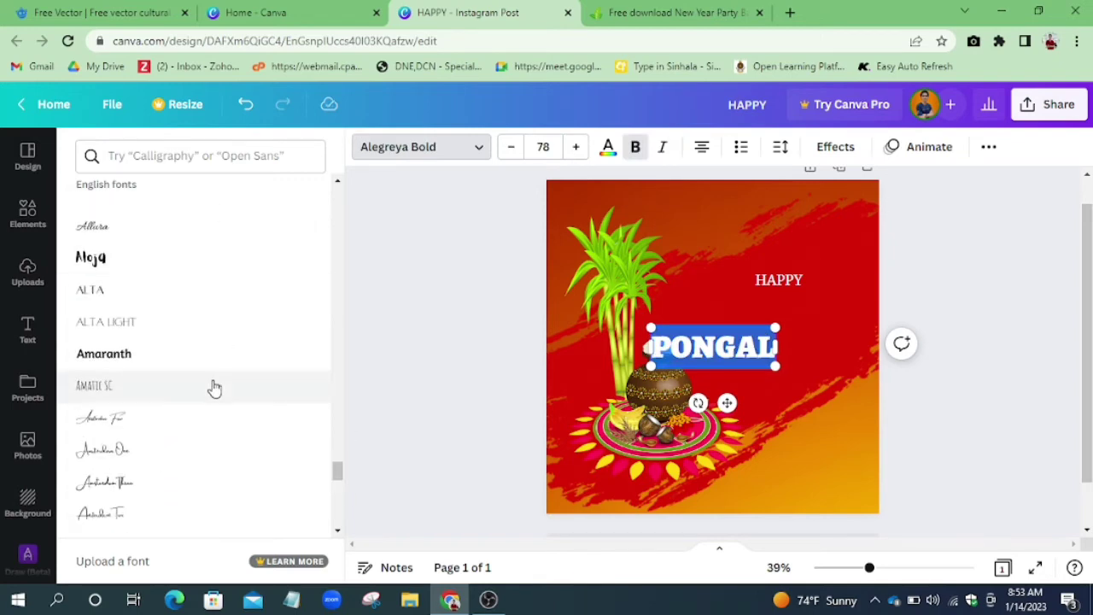
{"action": "left_click", "coordinate": [218, 353]}
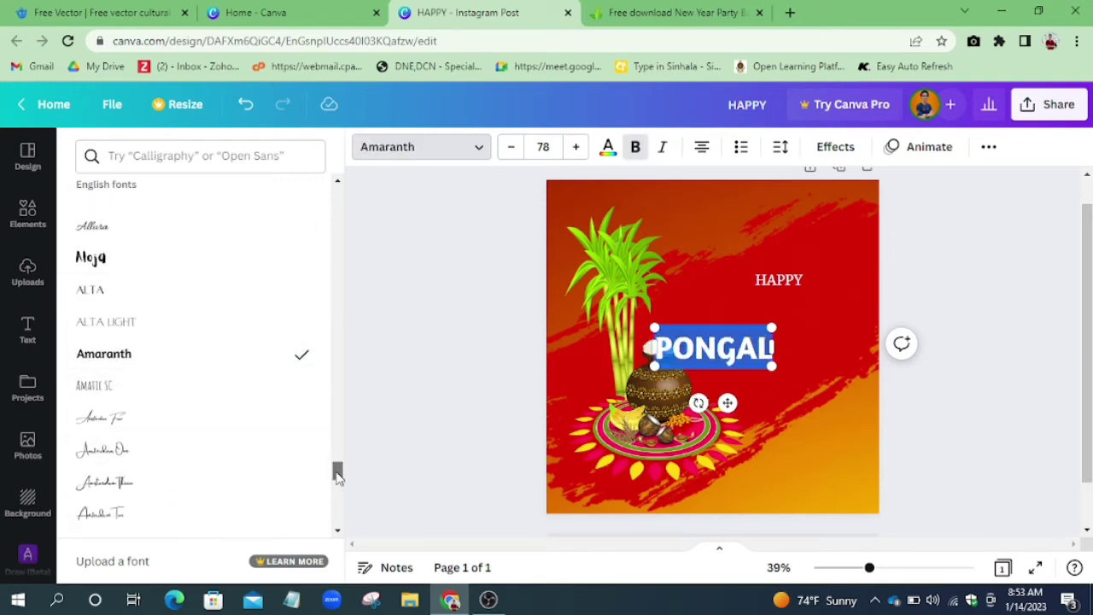
{"action": "scroll", "coordinate": [336, 490], "scroll_direction": "down", "scroll_amount": 8}
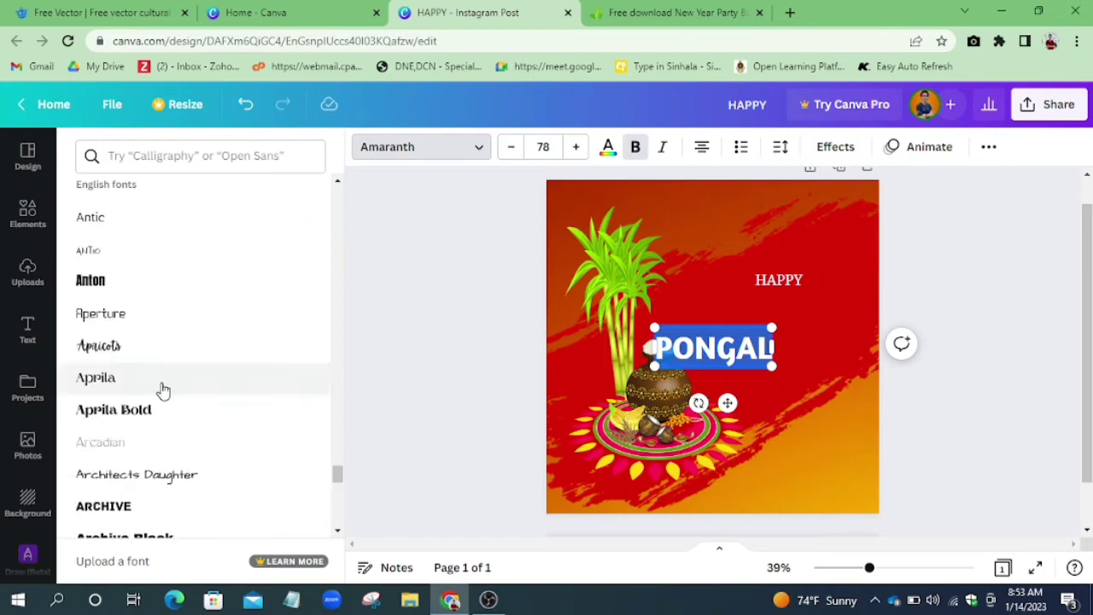
{"action": "scroll", "coordinate": [342, 482], "scroll_direction": "down", "scroll_amount": 10}
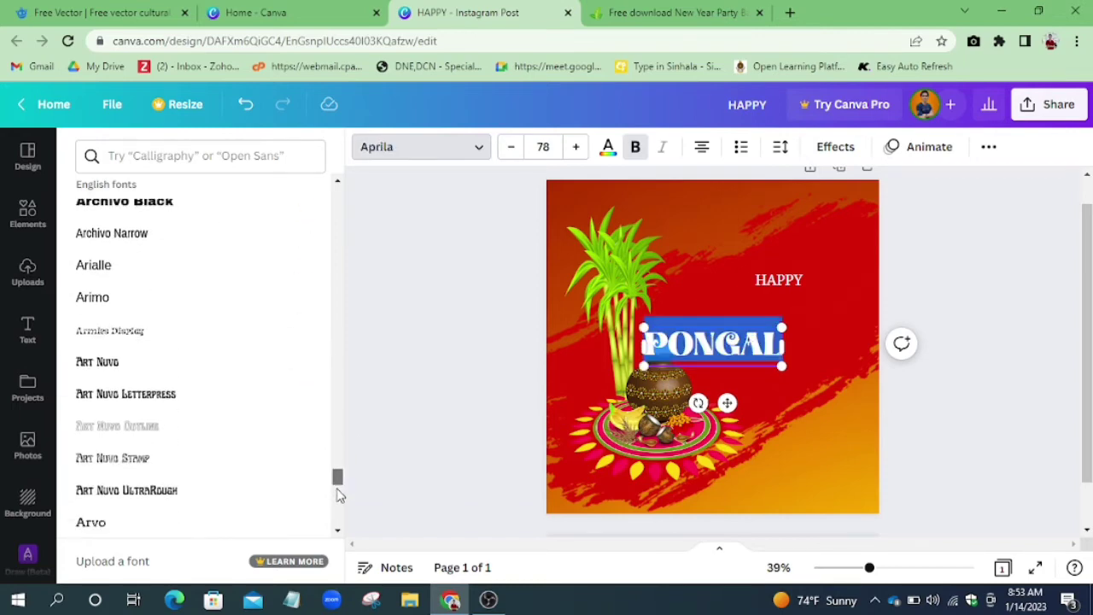
- Try the Be Vietnam, Blogger, Breathing and Brittany fonts on the PONGAL heading
{"action": "scroll", "coordinate": [338, 508], "scroll_direction": "down", "scroll_amount": 10}
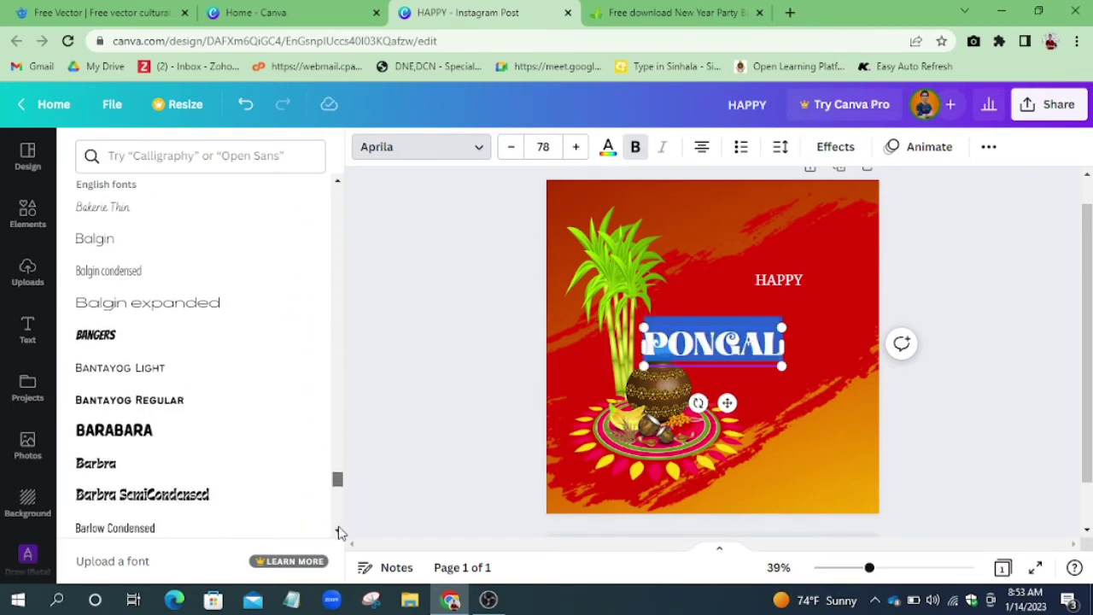
{"action": "scroll", "coordinate": [338, 486], "scroll_direction": "down", "scroll_amount": 10}
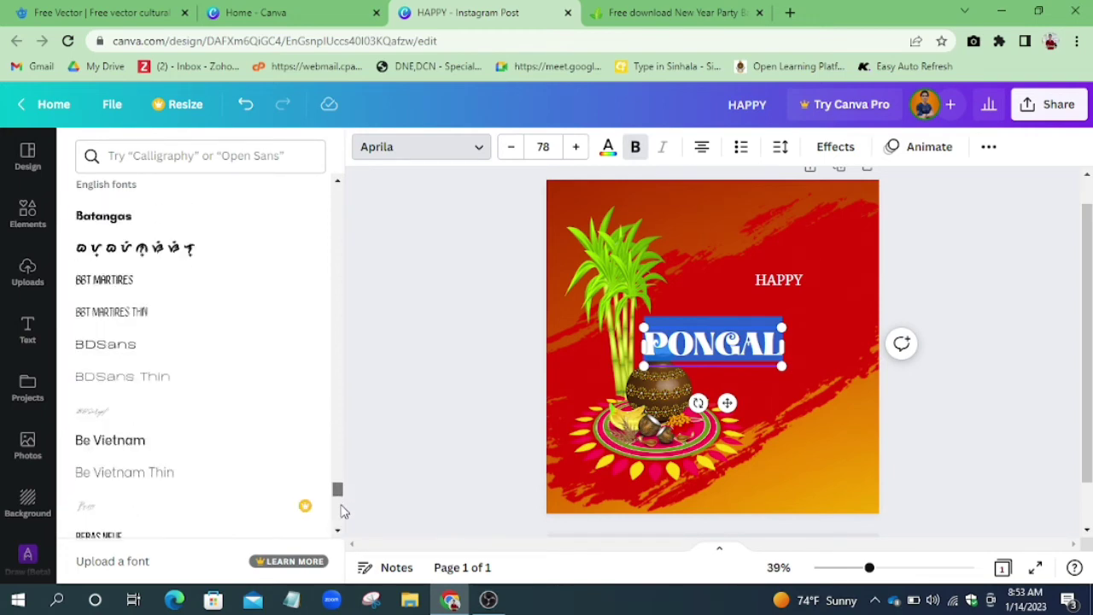
{"action": "scroll", "coordinate": [340, 512], "scroll_direction": "down", "scroll_amount": 5}
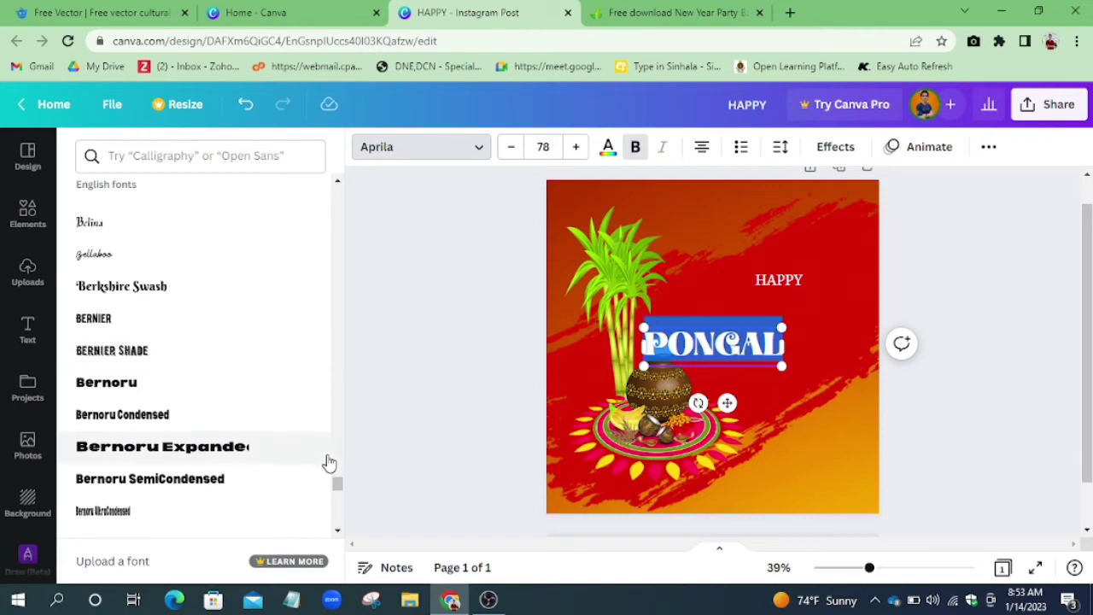
{"action": "scroll", "coordinate": [336, 181], "scroll_direction": "up", "scroll_amount": 4}
{"action": "left_click", "coordinate": [185, 384]}
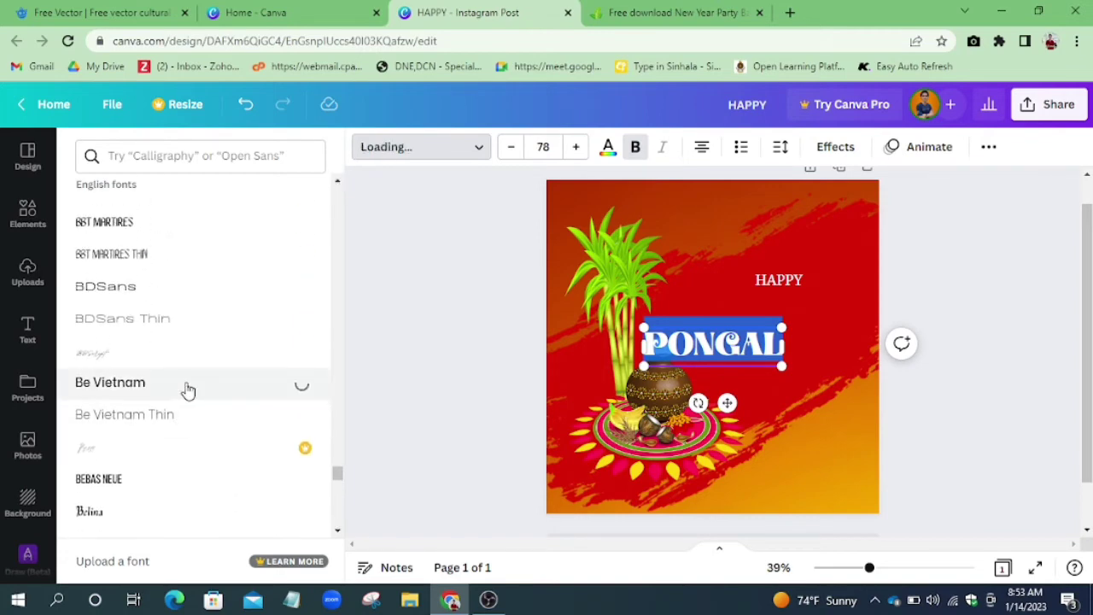
{"action": "scroll", "coordinate": [337, 474], "scroll_direction": "down", "scroll_amount": 6}
{"action": "scroll", "coordinate": [337, 505], "scroll_direction": "down", "scroll_amount": 10}
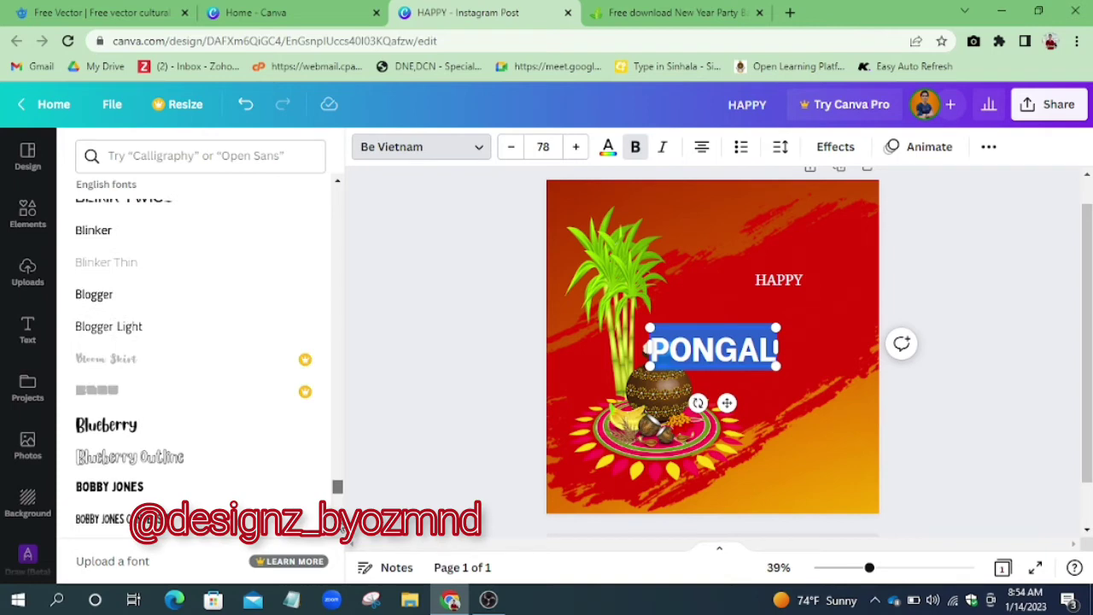
{"action": "left_click", "coordinate": [134, 290]}
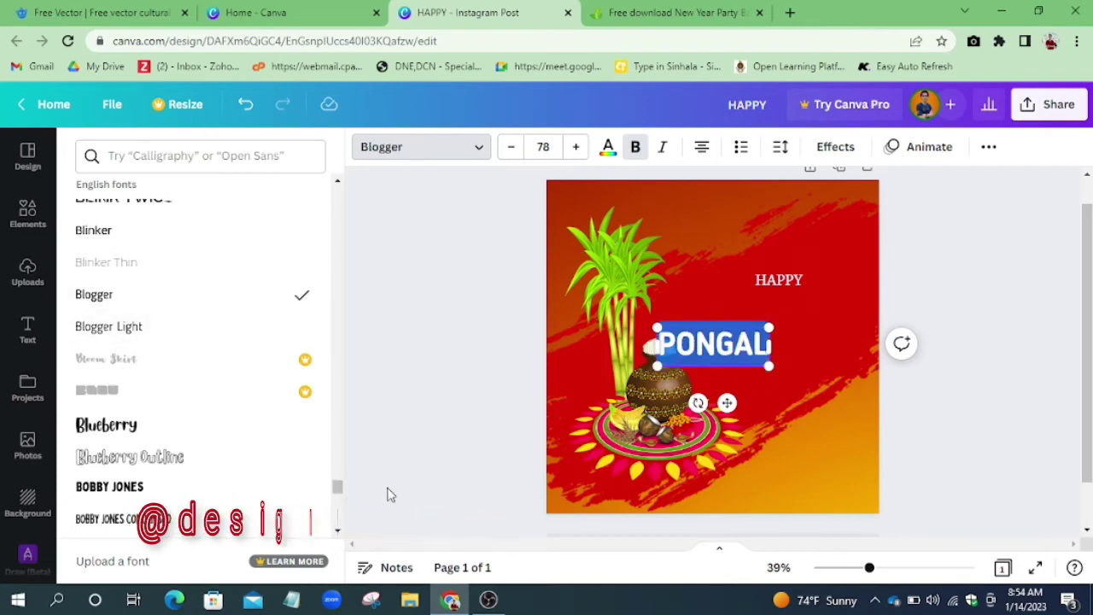
{"action": "scroll", "coordinate": [343, 500], "scroll_direction": "down", "scroll_amount": 5}
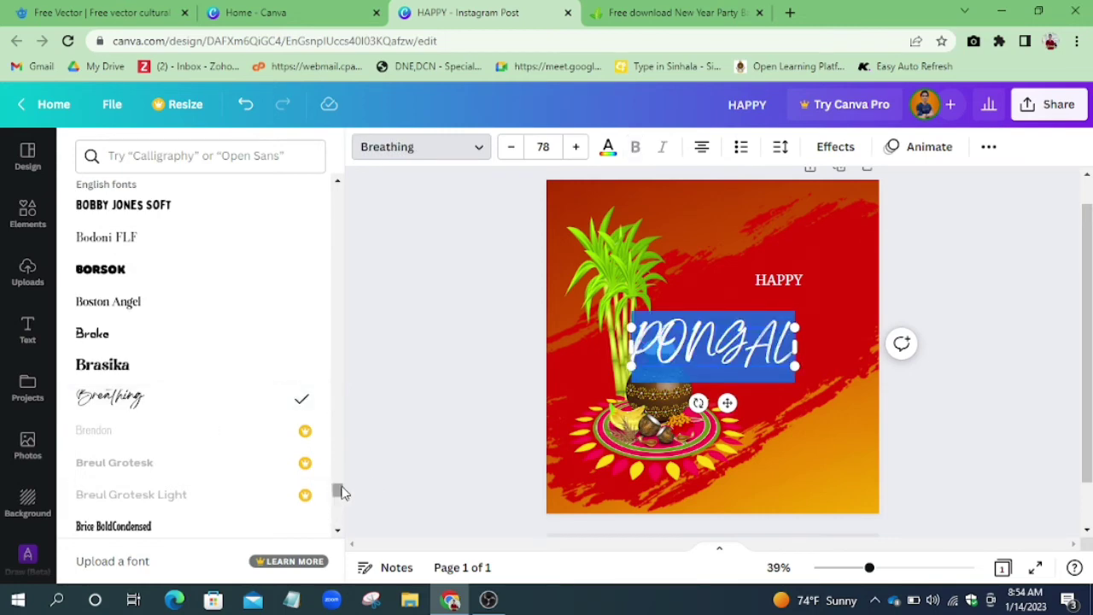
{"action": "scroll", "coordinate": [344, 505], "scroll_direction": "down", "scroll_amount": 5}
{"action": "scroll", "coordinate": [342, 502], "scroll_direction": "down", "scroll_amount": 5}
{"action": "left_click", "coordinate": [244, 339]}
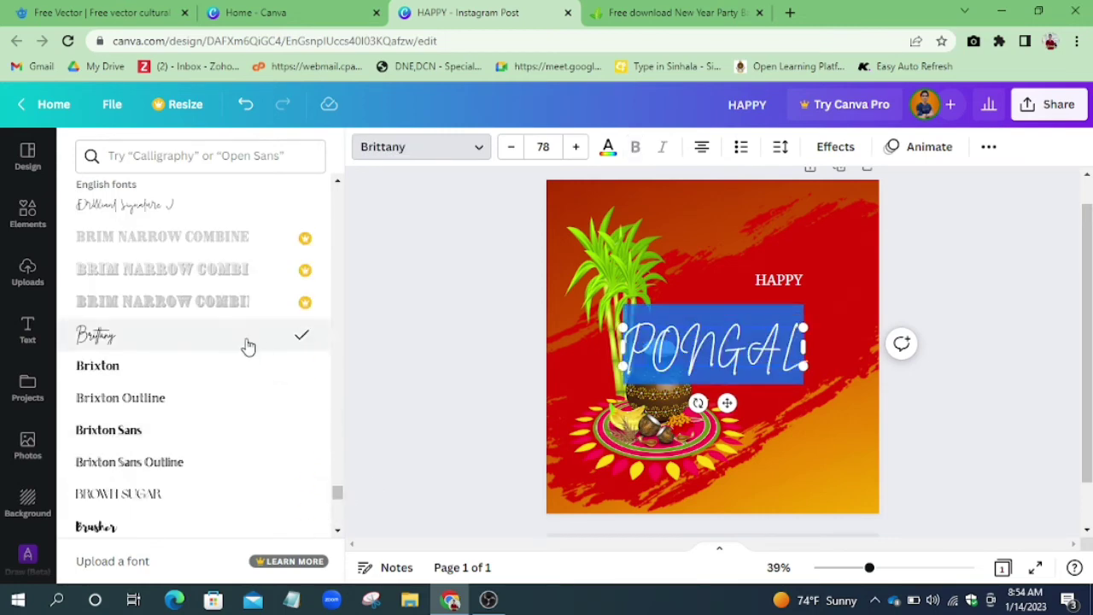
- Set the PONGAL heading's font to Brixton and move it directly beneath the HAPPY text
{"action": "left_click", "coordinate": [221, 368]}
{"action": "left_click", "coordinate": [449, 290]}
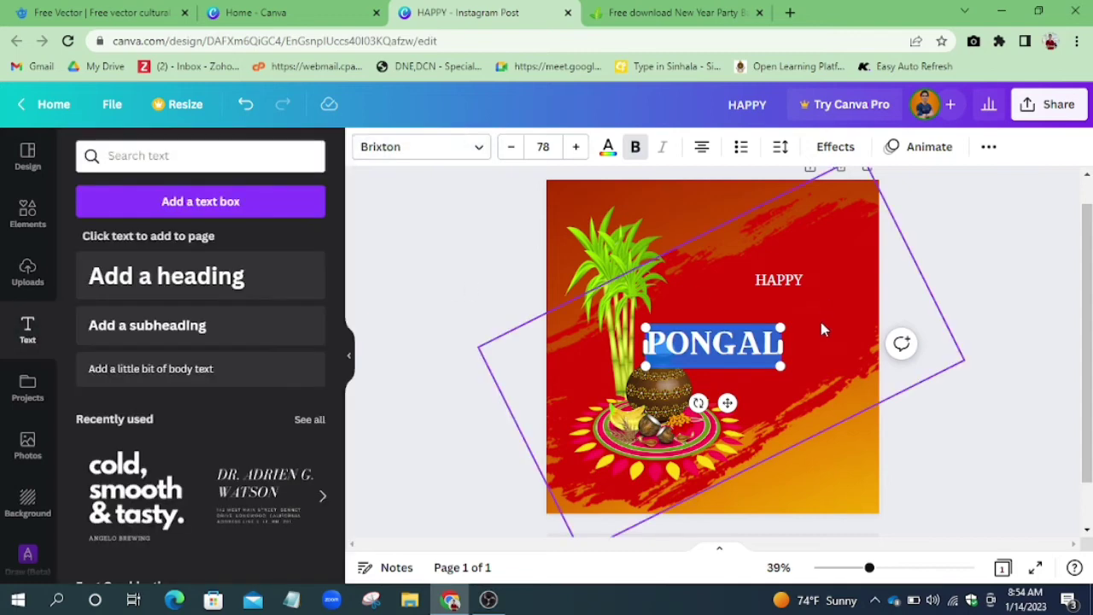
{"action": "left_click_drag", "start_coordinate": [707, 342], "coordinate": [773, 294]}
{"action": "left_click", "coordinate": [953, 239]}
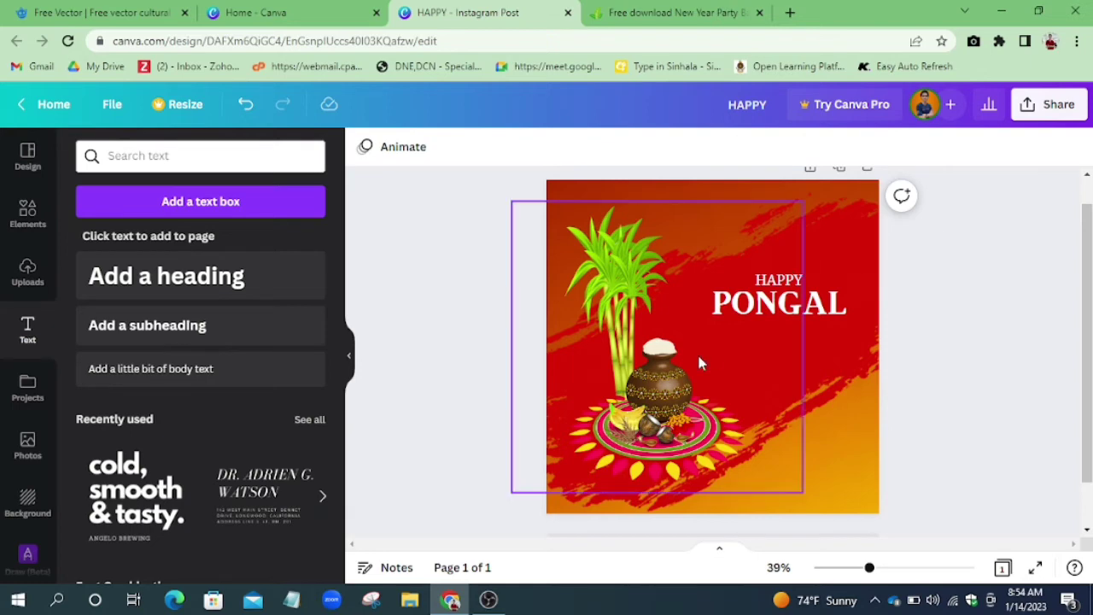
- Recolour the HAPPY text with the background photo's golden yellow and give it a Neon effect with increased intensity
{"action": "double_click", "coordinate": [779, 279]}
{"action": "left_click", "coordinate": [608, 146]}
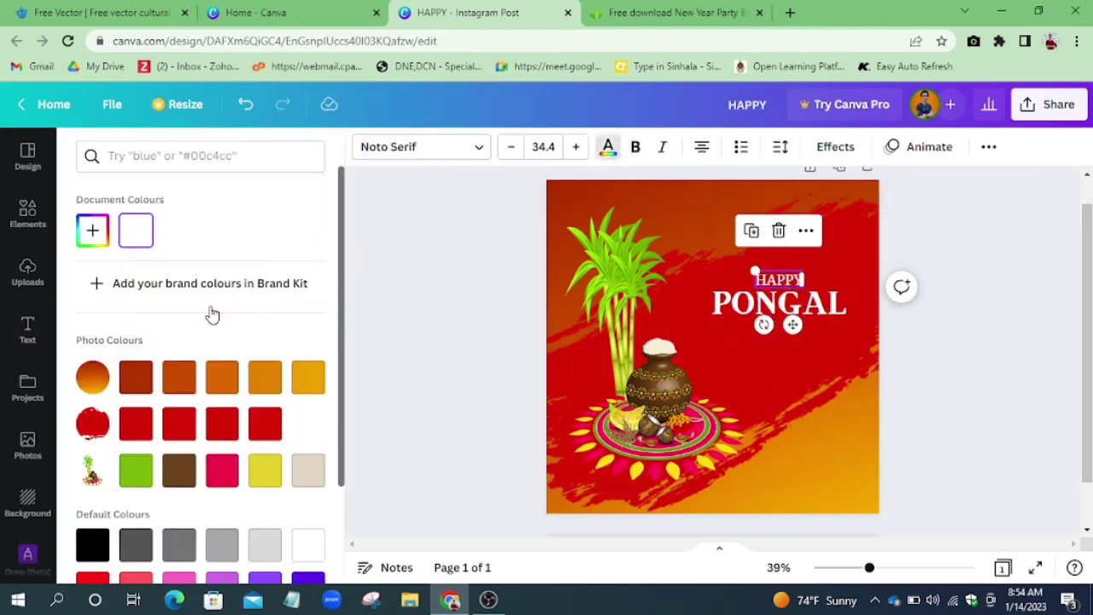
{"action": "left_click", "coordinate": [305, 376]}
{"action": "left_click", "coordinate": [835, 146]}
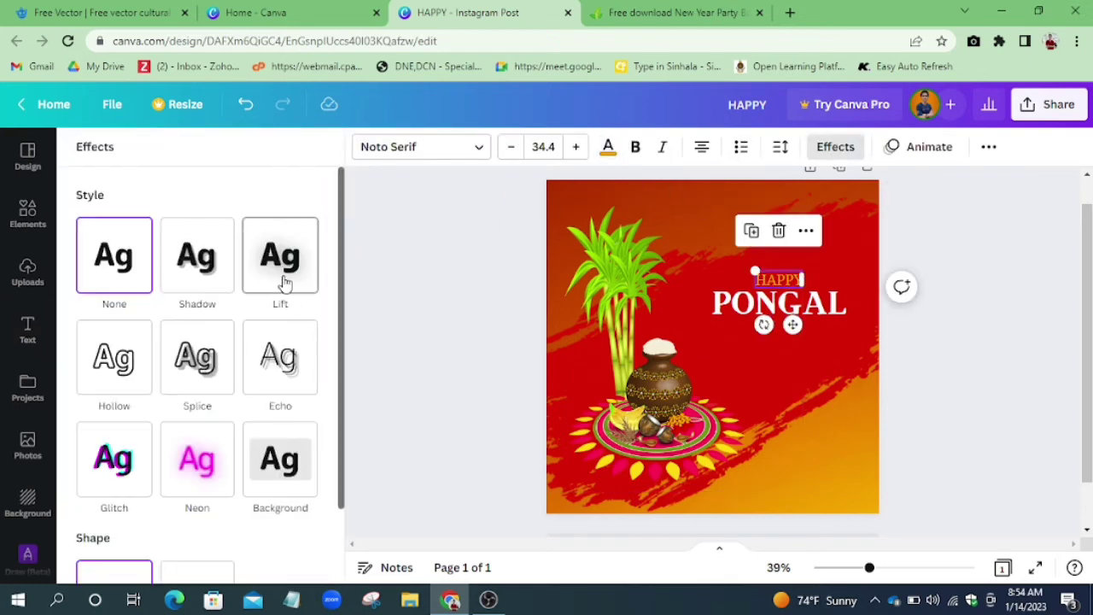
{"action": "left_click", "coordinate": [197, 472]}
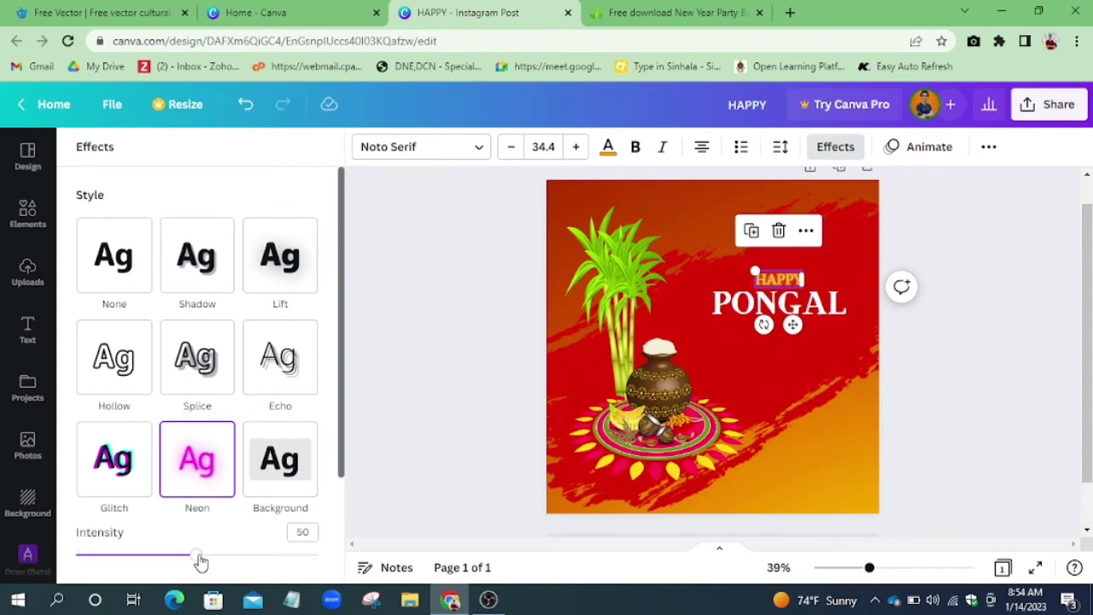
{"action": "left_click_drag", "start_coordinate": [196, 557], "coordinate": [255, 555]}
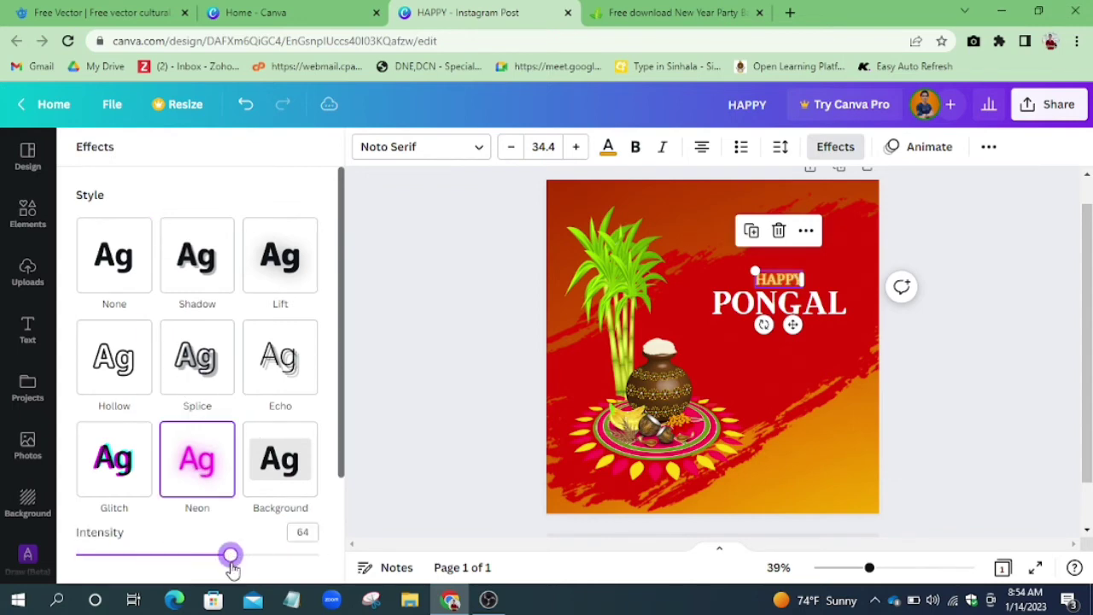
{"action": "left_click", "coordinate": [410, 403]}
- Nudge the PONGAL heading slightly closer to the HAPPY text
{"action": "left_click", "coordinate": [800, 309]}
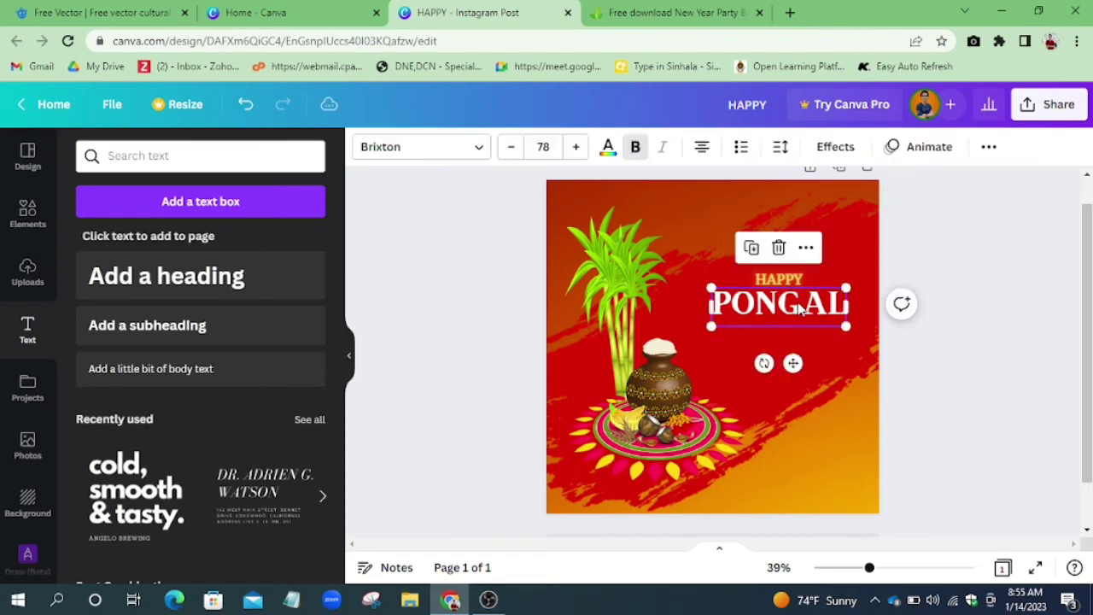
{"action": "left_click", "coordinate": [799, 309]}
{"action": "left_click", "coordinate": [468, 290]}
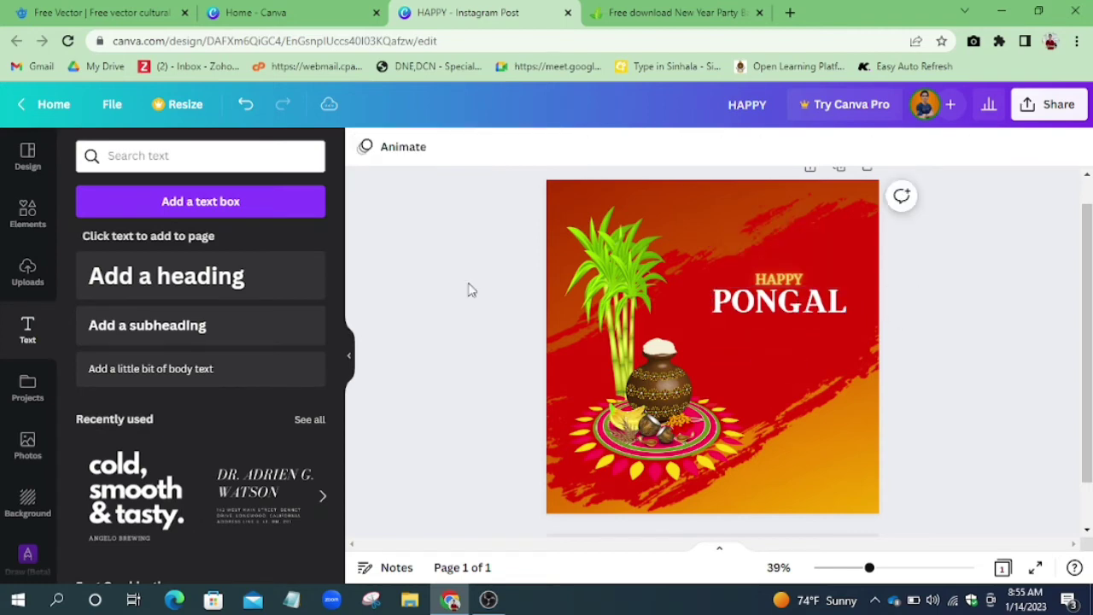
- Add white body text reading "Festival of Harvest" and position it directly beneath the PONGAL heading
{"action": "left_click", "coordinate": [182, 385]}
{"action": "key", "text": "BackSpace"}
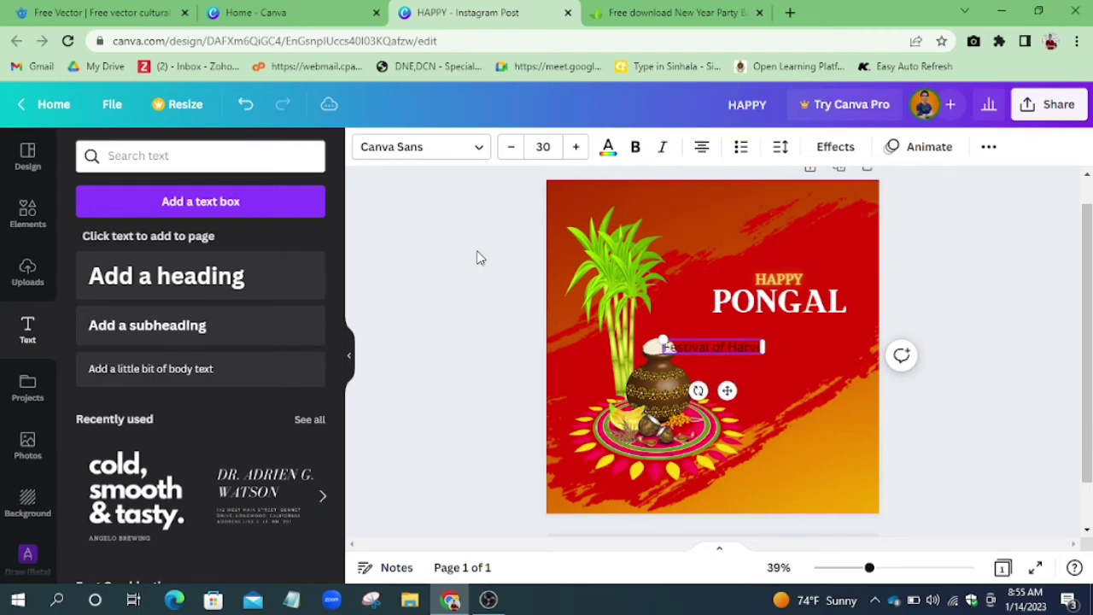
{"action": "left_click", "coordinate": [607, 148]}
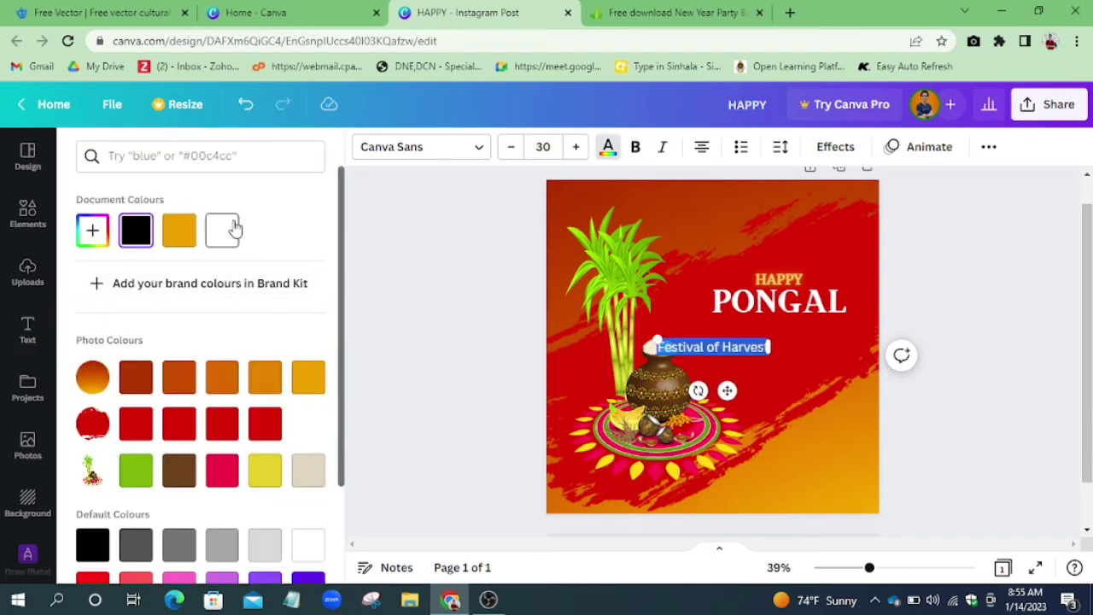
{"action": "left_click_drag", "start_coordinate": [723, 387], "coordinate": [793, 365]}
{"action": "left_click", "coordinate": [939, 312]}
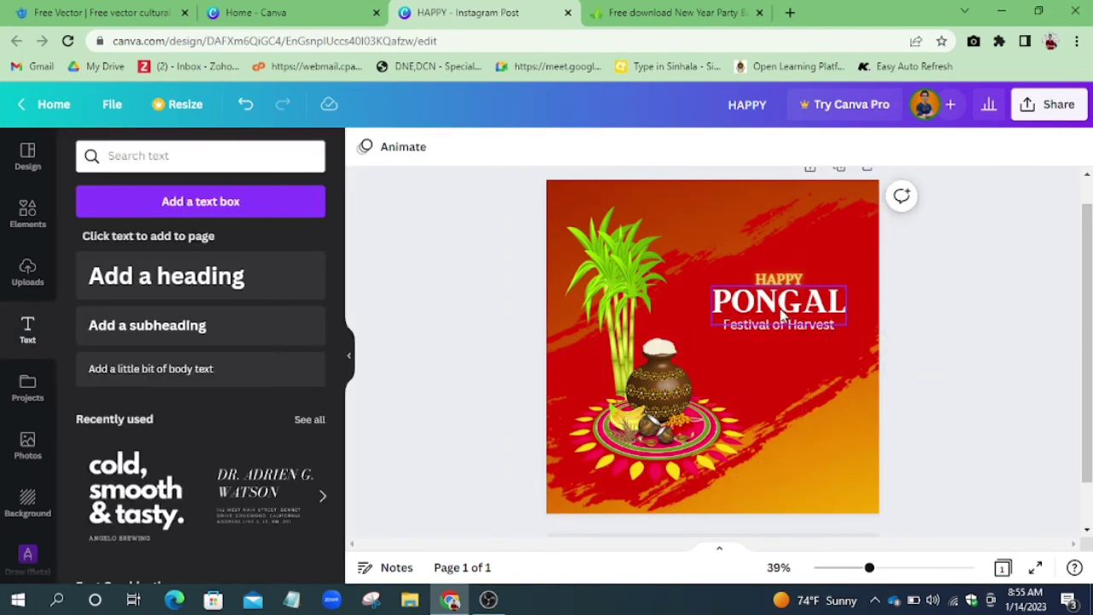
- Enlarge the PONGAL heading to size 84.7 and adjust the positions of the three text lines around it
{"action": "left_click", "coordinate": [712, 291]}
{"action": "left_click_drag", "start_coordinate": [710, 288], "coordinate": [699, 280]}
{"action": "left_click", "coordinate": [805, 332]}
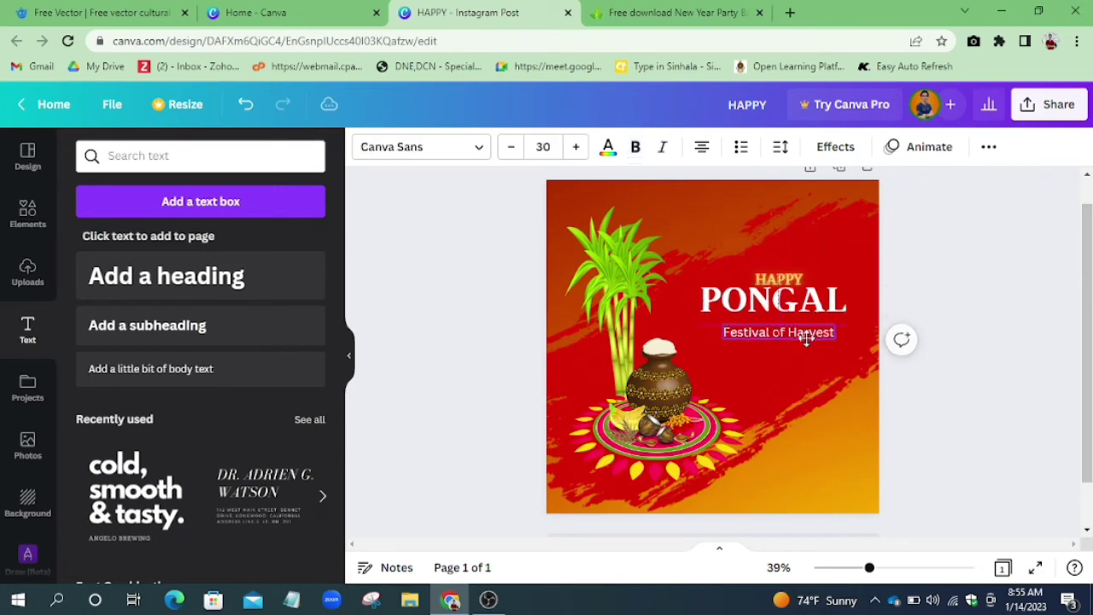
{"action": "left_click", "coordinate": [802, 301]}
{"action": "left_click_drag", "start_coordinate": [802, 300], "coordinate": [783, 288]}
{"action": "left_click", "coordinate": [789, 282]}
{"action": "left_click", "coordinate": [799, 340]}
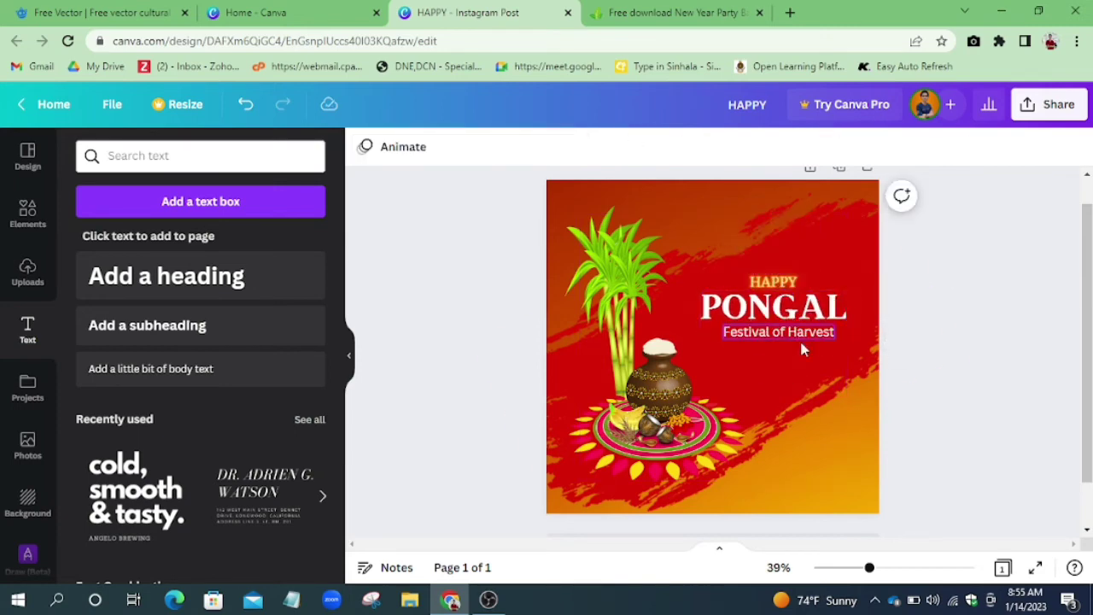
- Shrink the "Festival of Harvest" line slightly and centre it beneath the PONGAL heading
{"action": "left_click", "coordinate": [781, 332]}
{"action": "left_click_drag", "start_coordinate": [781, 331], "coordinate": [809, 332]}
{"action": "left_click", "coordinate": [964, 225]}
{"action": "left_click", "coordinate": [797, 337]}
{"action": "double_click", "coordinate": [797, 336]}
{"action": "left_click", "coordinate": [1015, 260]}
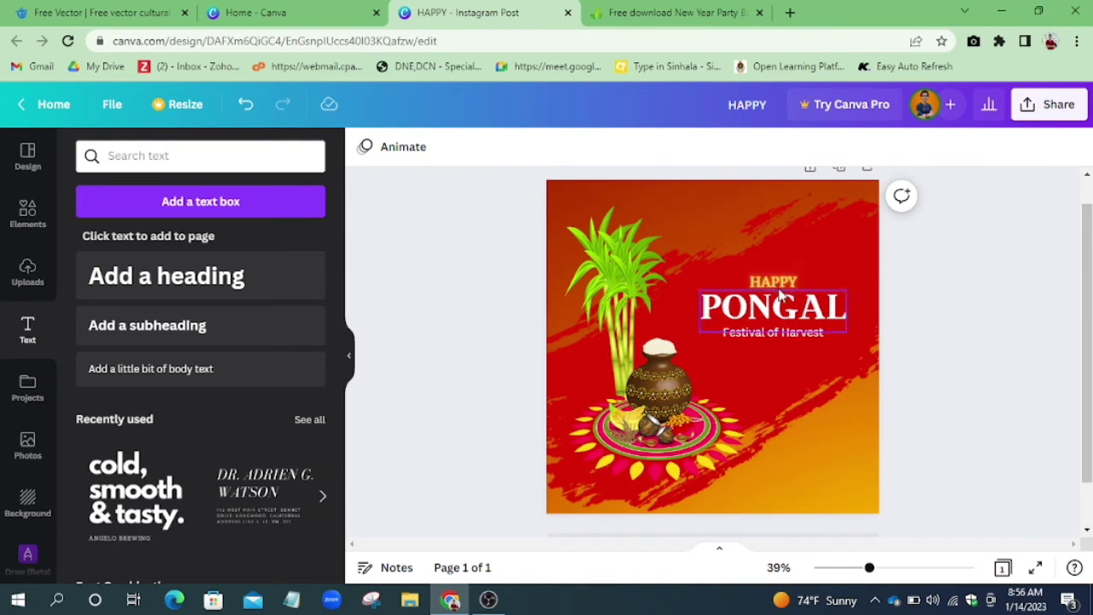
- Apply the Lift effect to the PONGAL heading with an intensity of about 65
{"action": "left_click", "coordinate": [780, 295]}
{"action": "left_click", "coordinate": [822, 156]}
{"action": "left_click", "coordinate": [286, 261]}
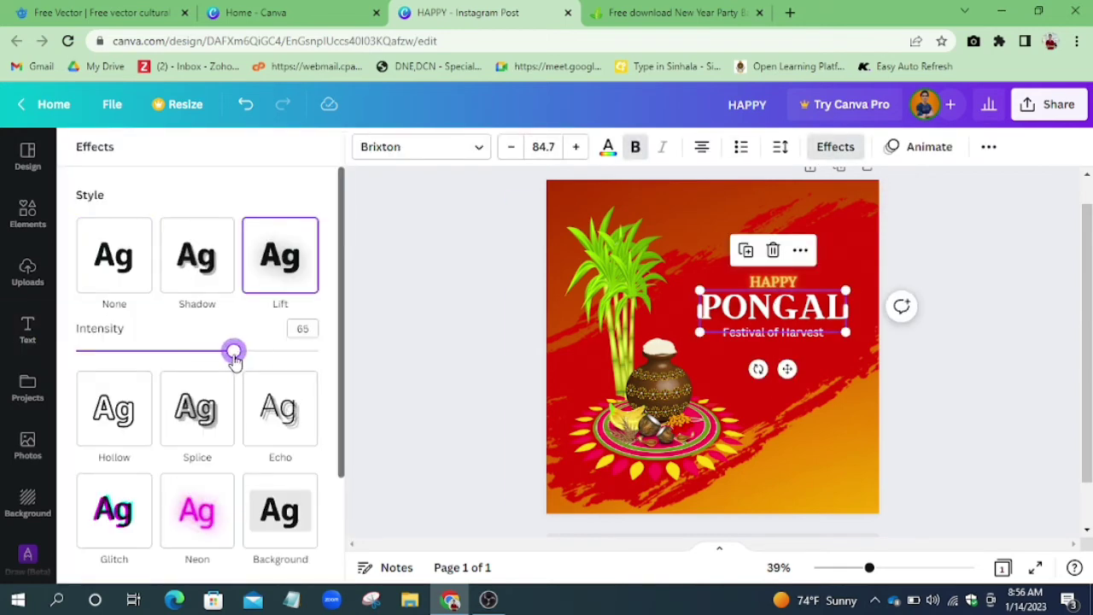
{"action": "left_click", "coordinate": [385, 339]}
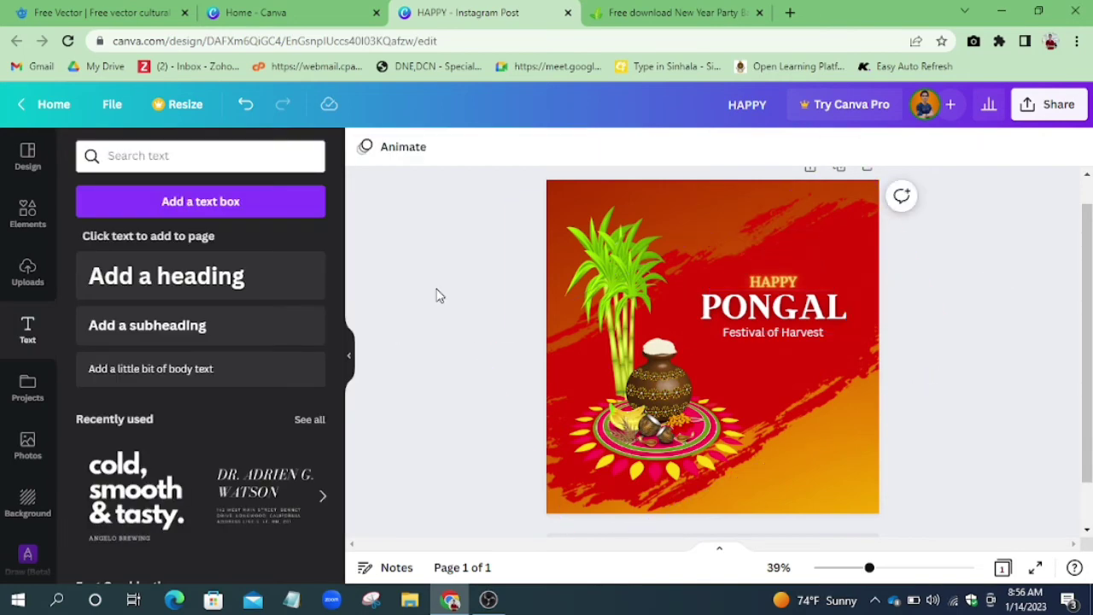
- Find Rangoli graphics in the element library and add the white line-art mandala at the post's upper-right corner
{"action": "left_click", "coordinate": [28, 214]}
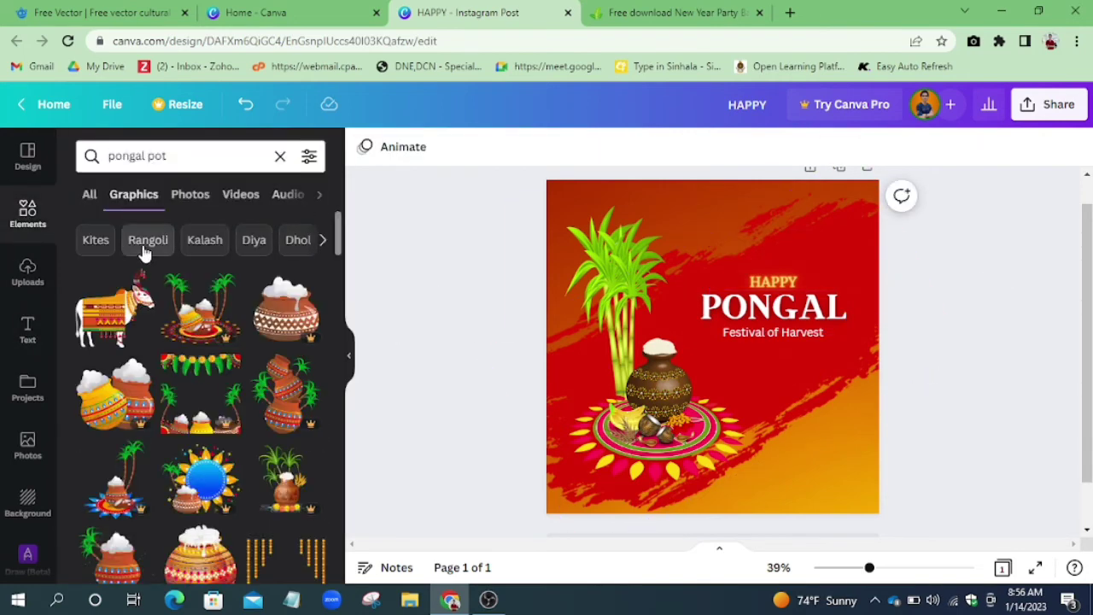
{"action": "left_click", "coordinate": [147, 242]}
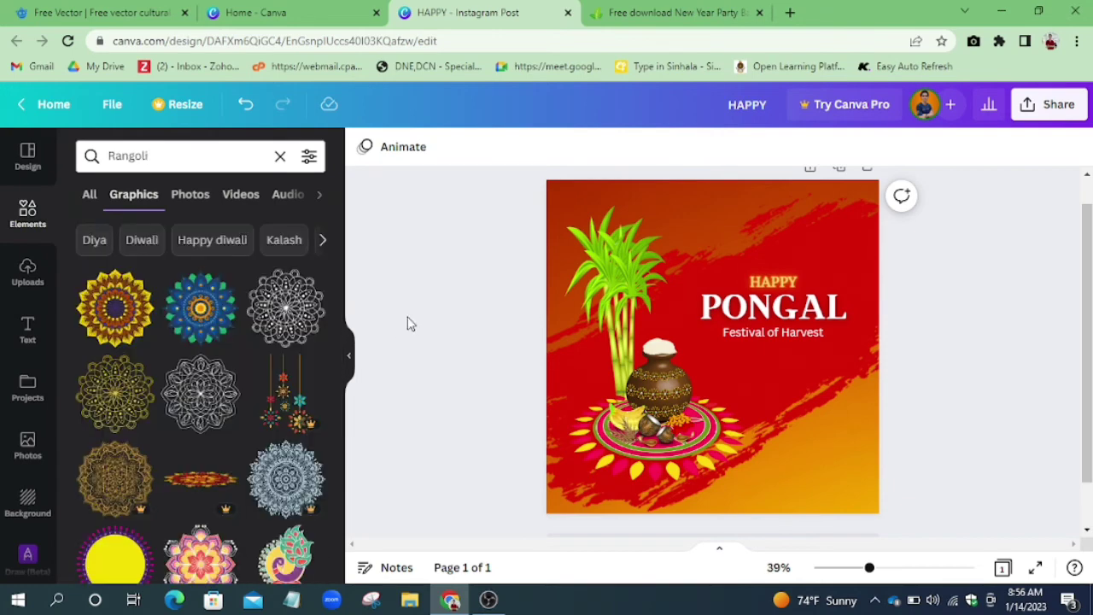
{"action": "left_click", "coordinate": [286, 307]}
{"action": "left_click_drag", "start_coordinate": [751, 341], "coordinate": [886, 214]}
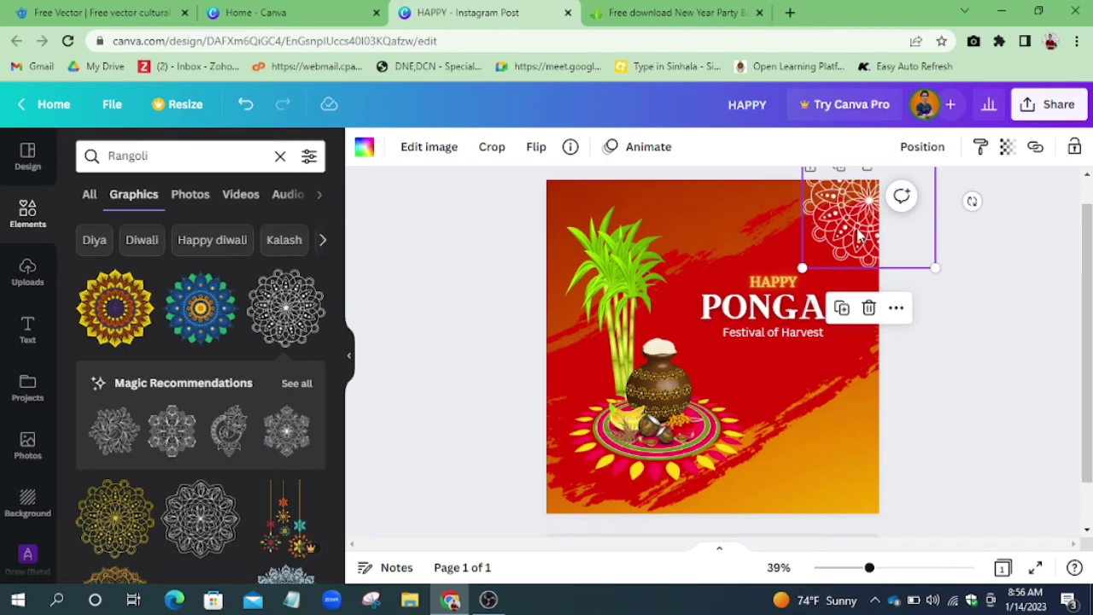
- Send the white mandala behind the red paint stroke and move it partly over the post's upper-left corner
{"action": "left_click", "coordinate": [922, 146]}
{"action": "left_click", "coordinate": [853, 195]}
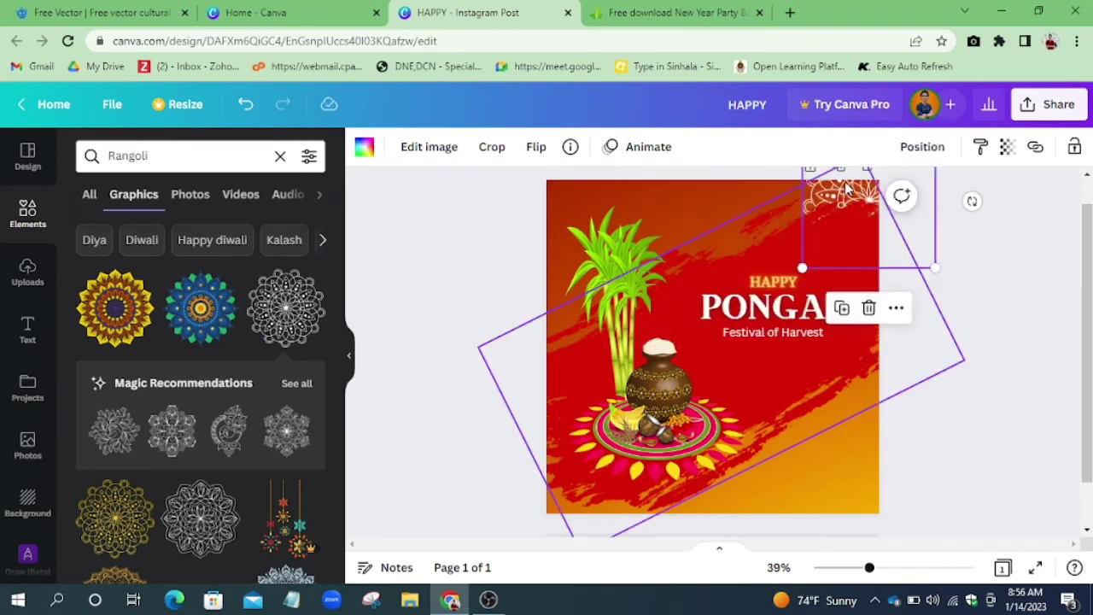
{"action": "left_click_drag", "start_coordinate": [931, 265], "coordinate": [617, 256]}
- Lower the opacity of the upper-left mandala until it is a faint background pattern
{"action": "left_click", "coordinate": [1006, 146]}
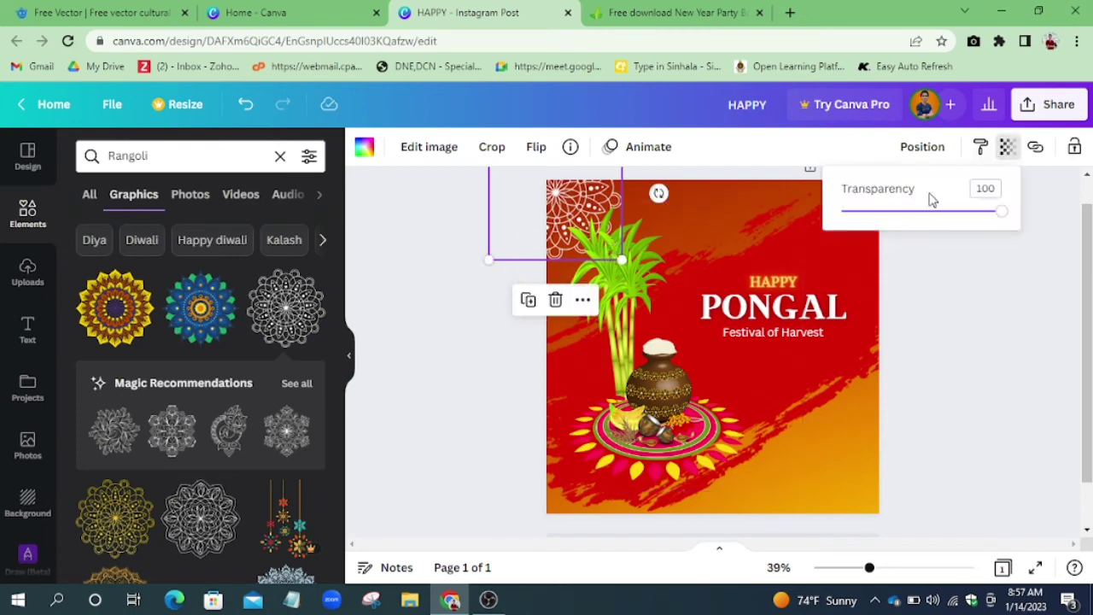
{"action": "left_click_drag", "start_coordinate": [979, 213], "coordinate": [874, 212]}
{"action": "left_click", "coordinate": [967, 302]}
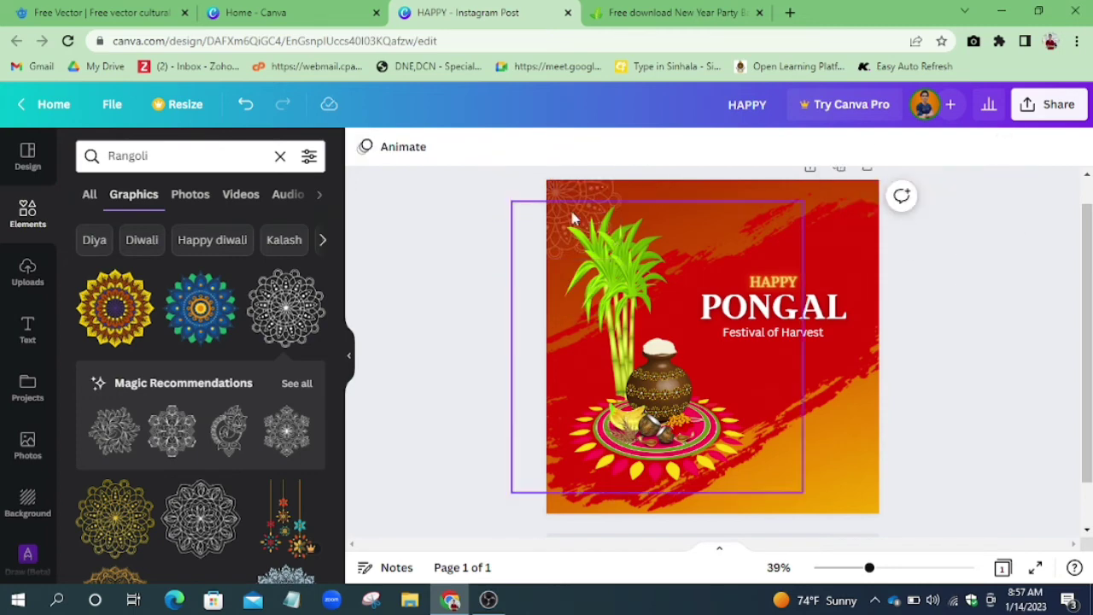
- Duplicate the faint mandala and place copies over the post's lower-right corner and along its right edge
{"action": "left_click", "coordinate": [555, 191]}
{"action": "left_click", "coordinate": [527, 301]}
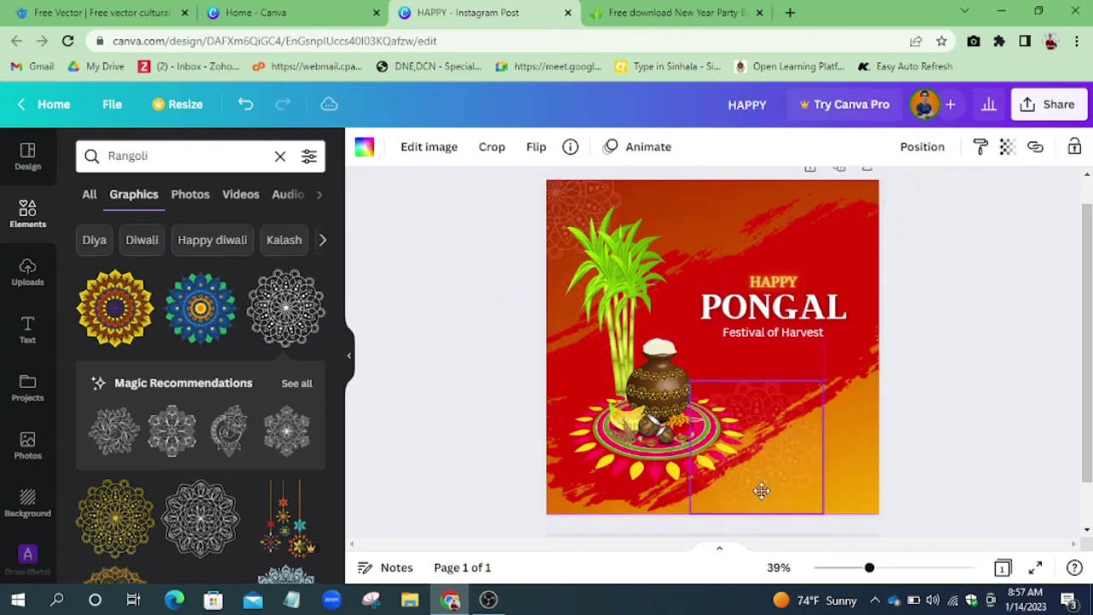
{"action": "left_click_drag", "start_coordinate": [758, 488], "coordinate": [814, 522]}
{"action": "left_click", "coordinate": [960, 317]}
{"action": "left_click", "coordinate": [885, 324]}
{"action": "left_click", "coordinate": [995, 390]}
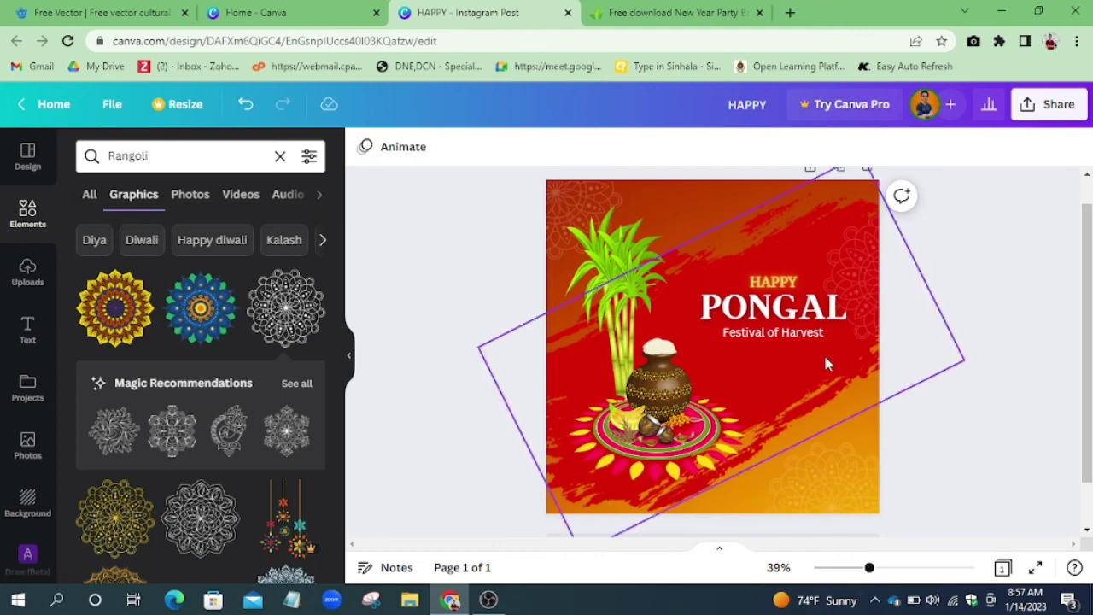
- Try to place a copy of the right-edge mandala at the post's lower-left corner
{"action": "left_click", "coordinate": [861, 259]}
{"action": "left_click_drag", "start_coordinate": [885, 290], "coordinate": [568, 498]}
{"action": "left_click", "coordinate": [538, 395]}
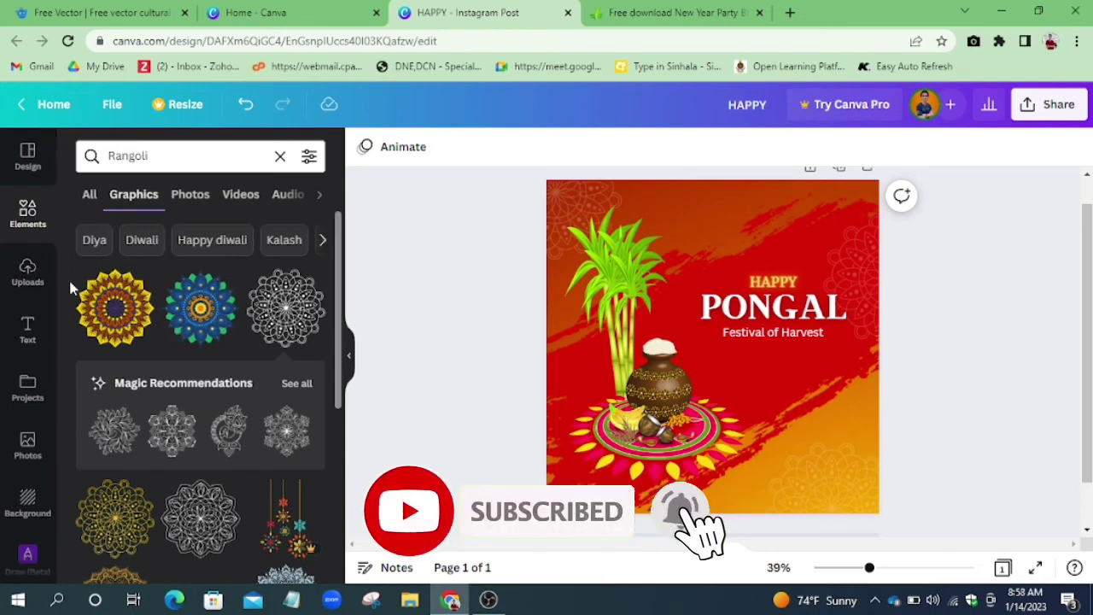
- Add a line of body text over the pot and replace its placeholder with the designer's social media handle
{"action": "left_click", "coordinate": [57, 336]}
{"action": "left_click_drag", "start_coordinate": [213, 369], "coordinate": [659, 345]}
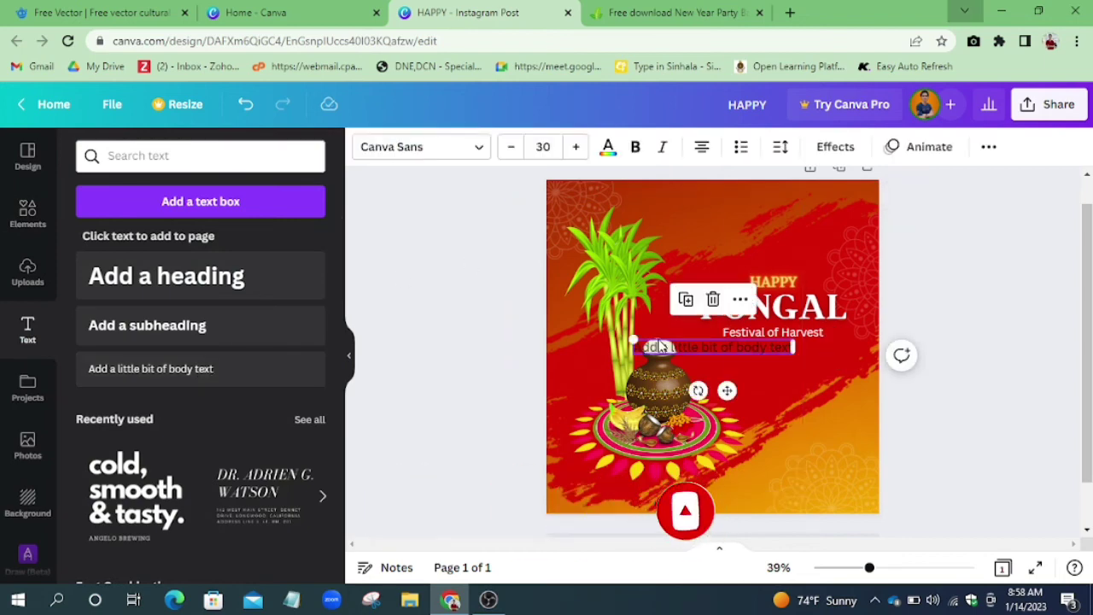
{"action": "left_click", "coordinate": [964, 11]}
{"action": "left_click", "coordinate": [701, 331]}
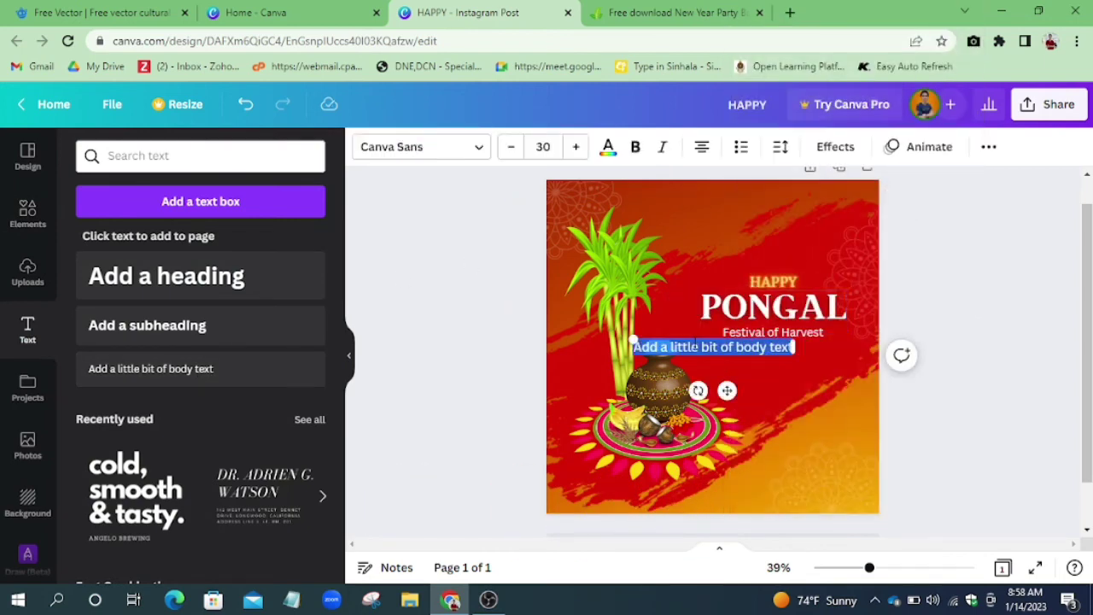
{"action": "type", "text": "Sde"}
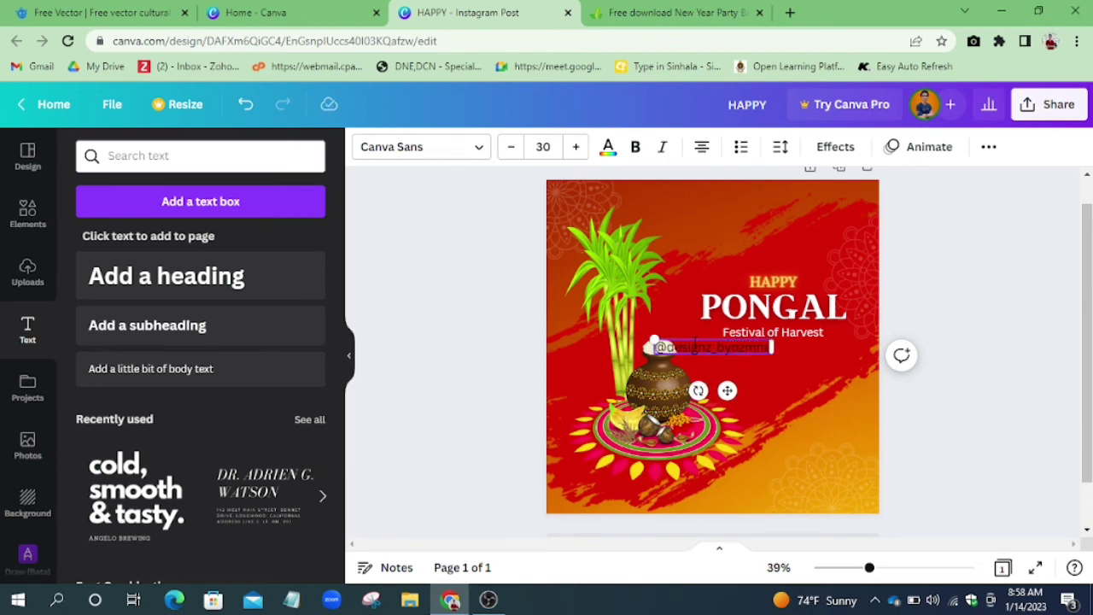
- Set the social media handle in bold Arimo after trying Open Sans and Aileron Regular
{"action": "left_click", "coordinate": [478, 146]}
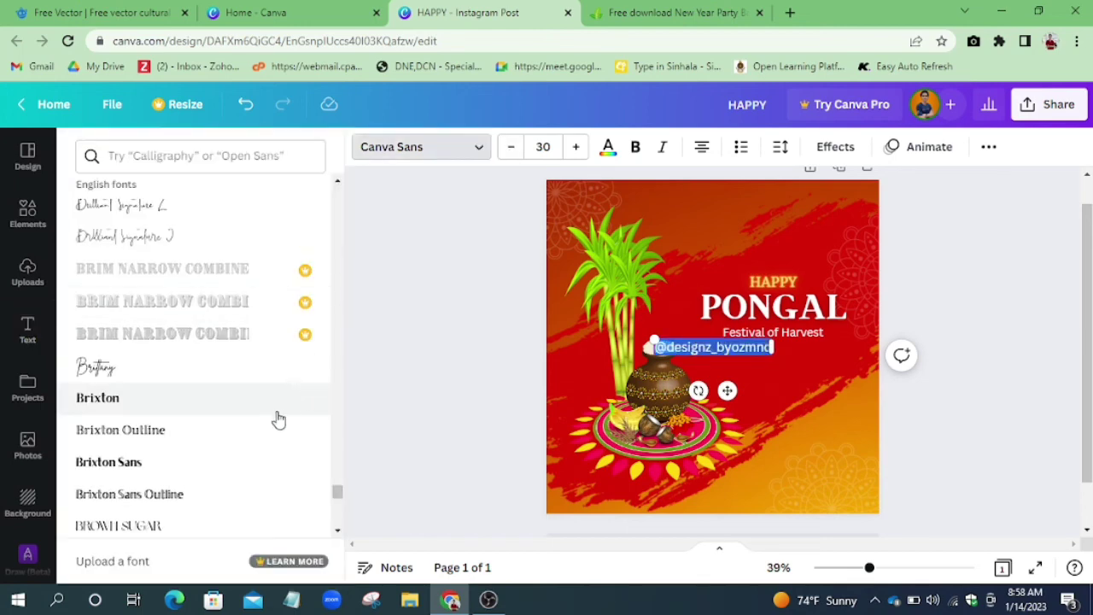
{"action": "left_click_drag", "start_coordinate": [338, 493], "coordinate": [337, 191]}
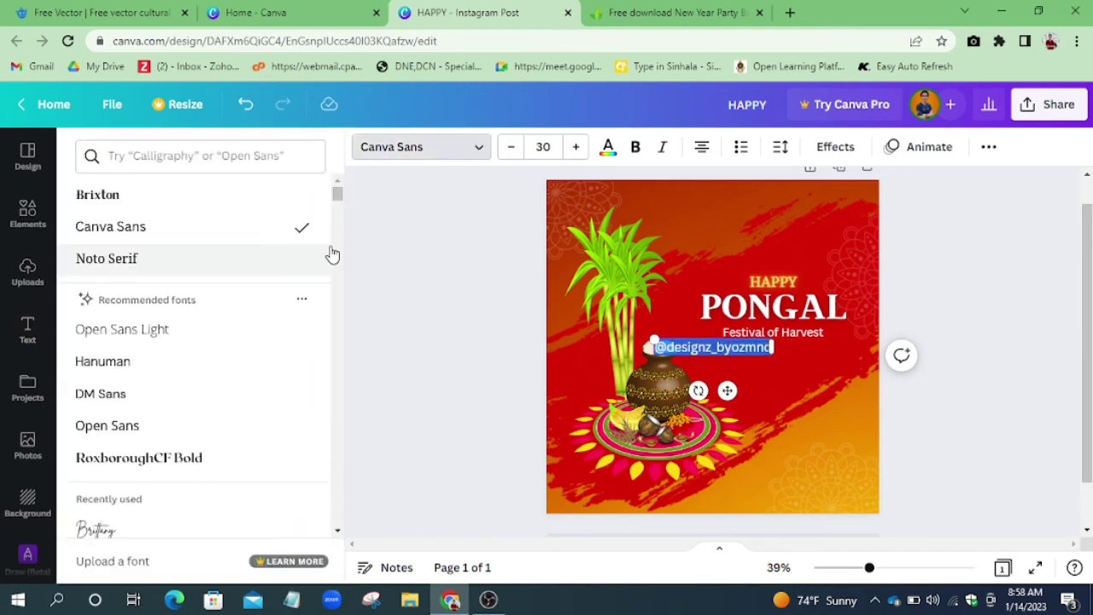
{"action": "left_click", "coordinate": [171, 435]}
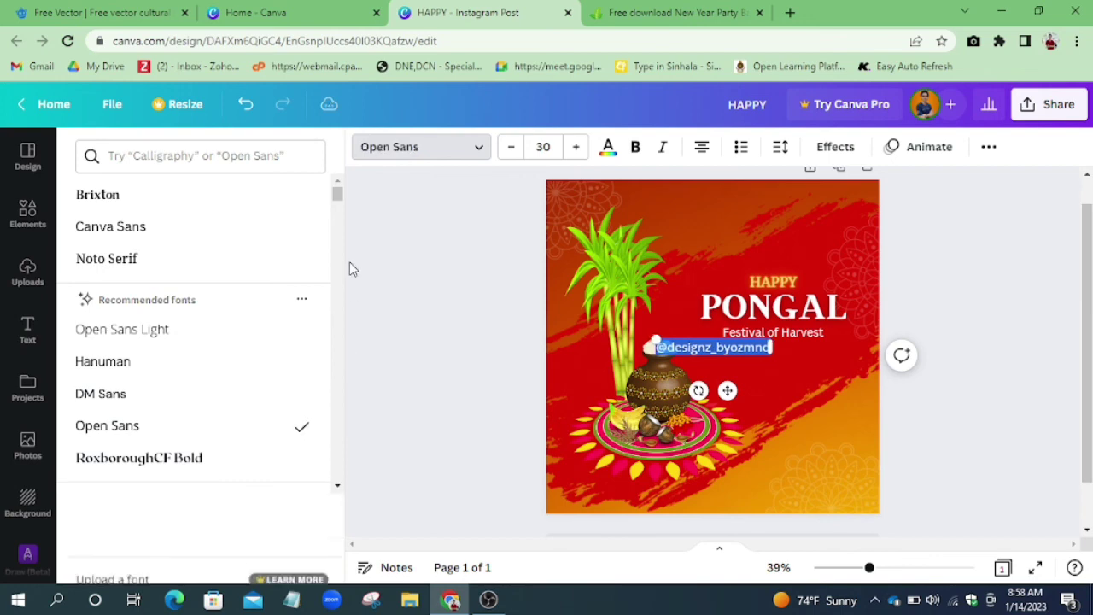
{"action": "scroll", "coordinate": [339, 205], "scroll_direction": "down", "scroll_amount": 4}
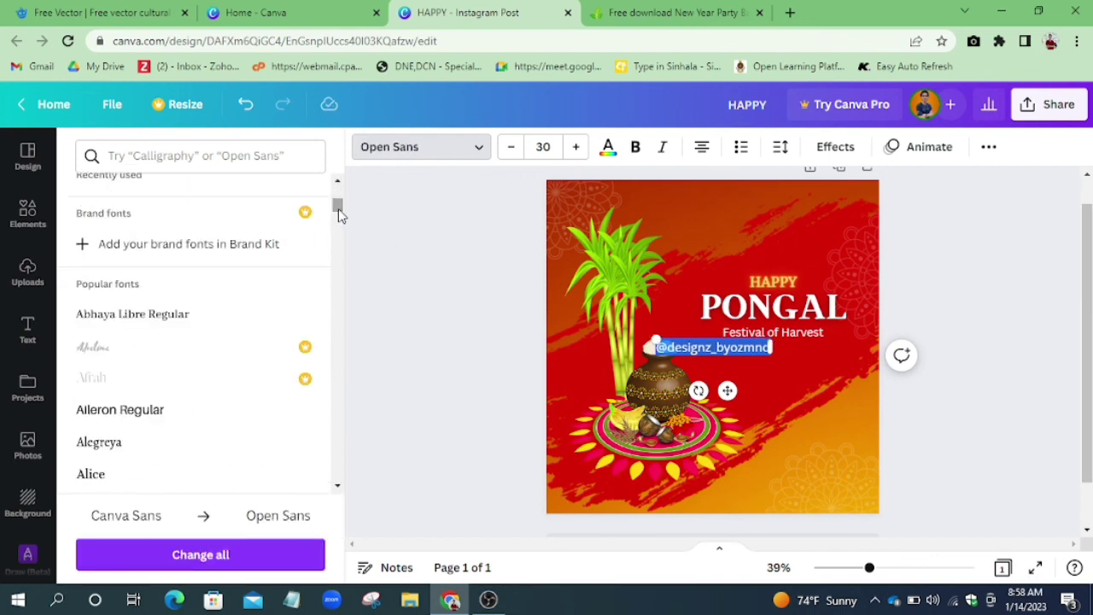
{"action": "left_click", "coordinate": [163, 409]}
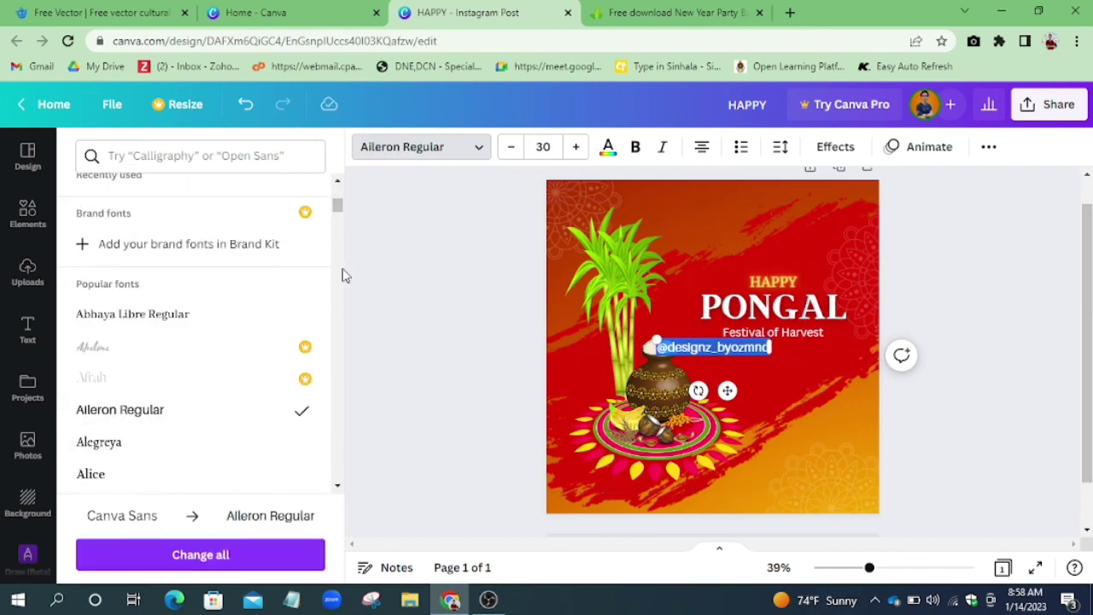
{"action": "scroll", "coordinate": [339, 486], "scroll_direction": "down", "scroll_amount": 3}
{"action": "left_click", "coordinate": [214, 345]}
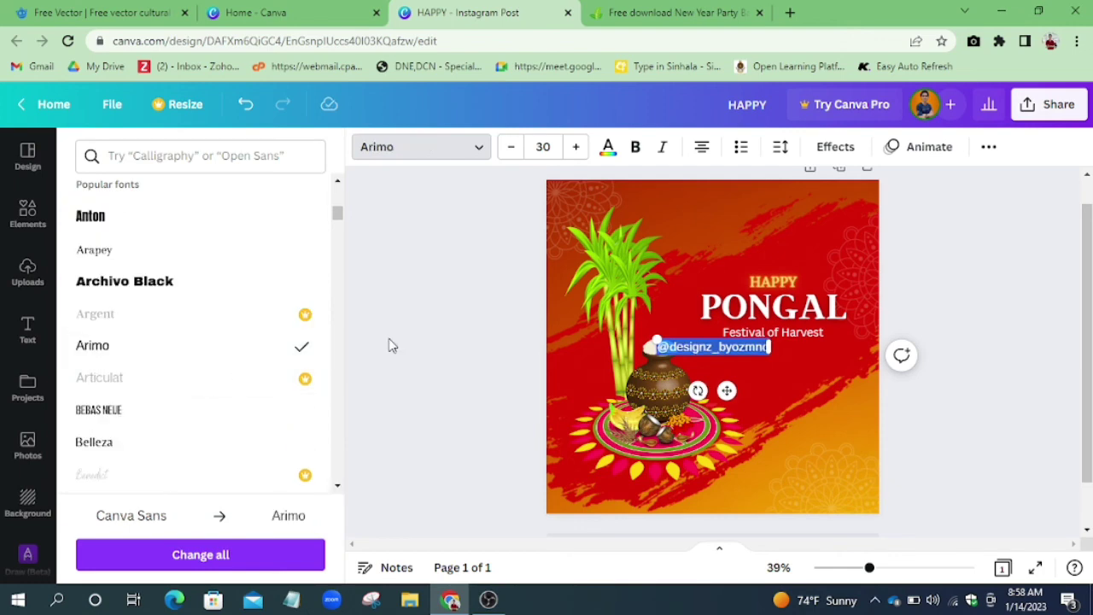
{"action": "key", "text": "ctrl+b"}
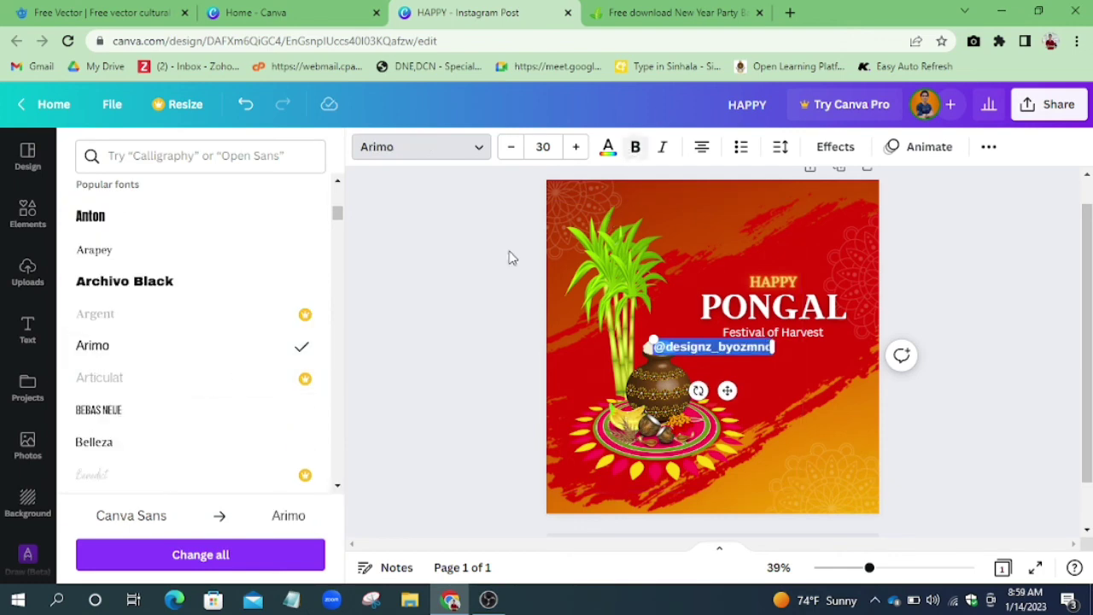
- Colour the handle text white (#ffffff) and move it below the "Festival of Harvest" line
{"action": "left_click", "coordinate": [608, 149]}
{"action": "left_click", "coordinate": [226, 245]}
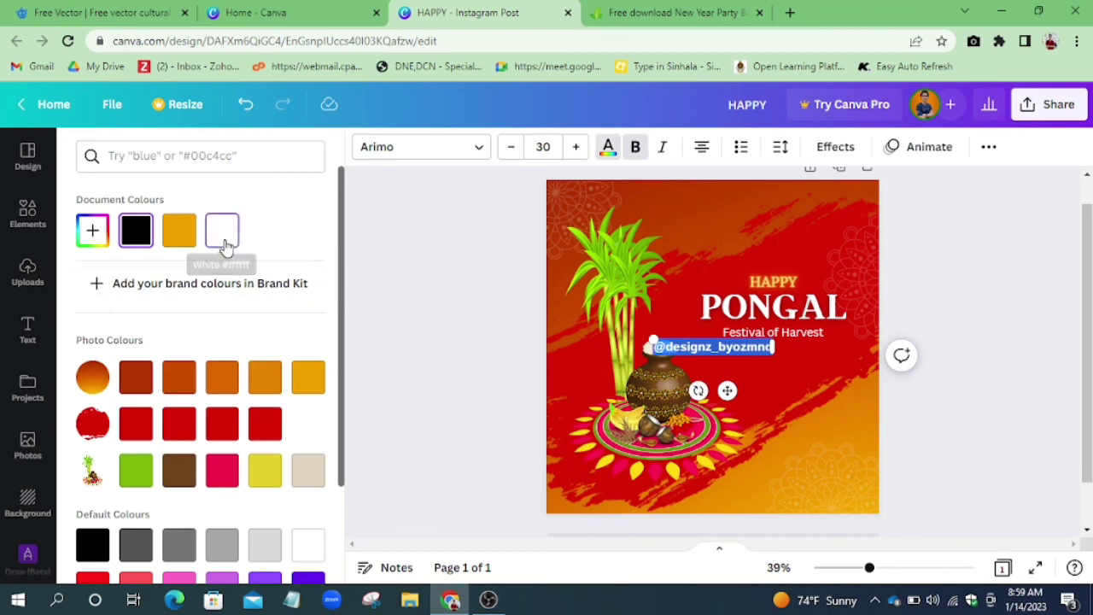
{"action": "left_click", "coordinate": [395, 279]}
{"action": "left_click_drag", "start_coordinate": [741, 352], "coordinate": [806, 386]}
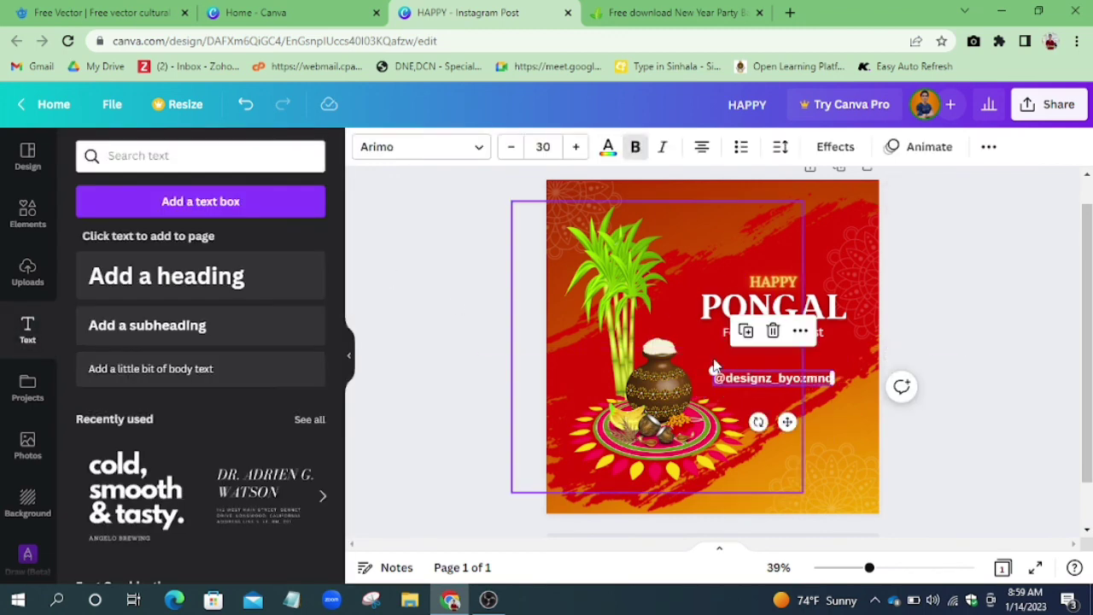
- Shrink the handle text to size 17 and centre it beneath the "Festival of Harvest" line
{"action": "left_click", "coordinate": [829, 146]}
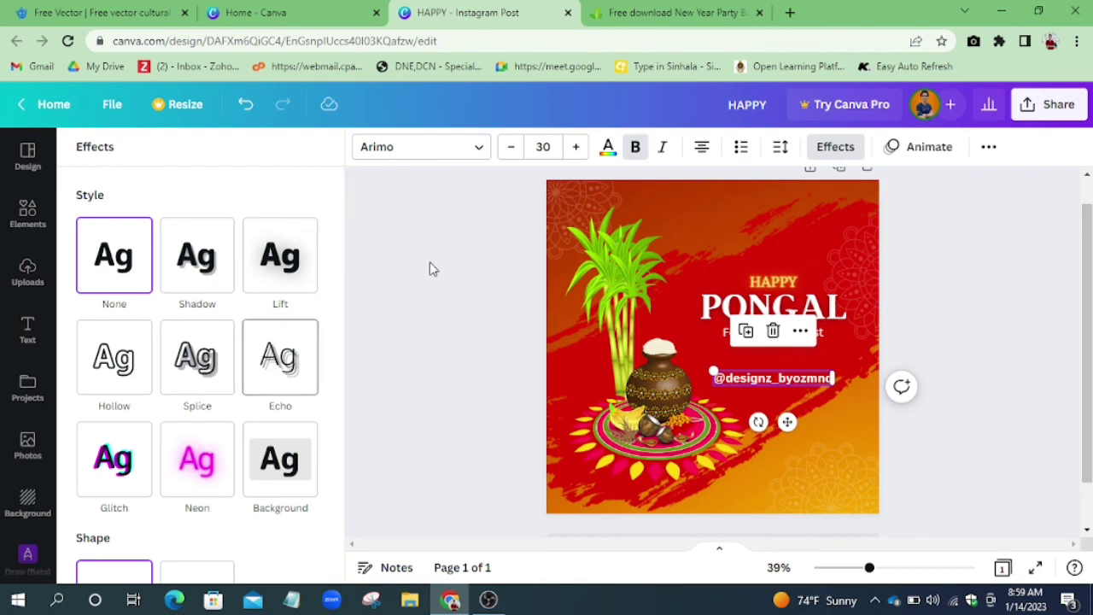
{"action": "left_click", "coordinate": [429, 264]}
{"action": "left_click", "coordinate": [760, 389]}
{"action": "left_click_drag", "start_coordinate": [713, 370], "coordinate": [794, 365]}
{"action": "left_click", "coordinate": [1002, 312]}
{"action": "left_click", "coordinate": [1005, 347]}
{"action": "key", "text": "ctrl+z"}
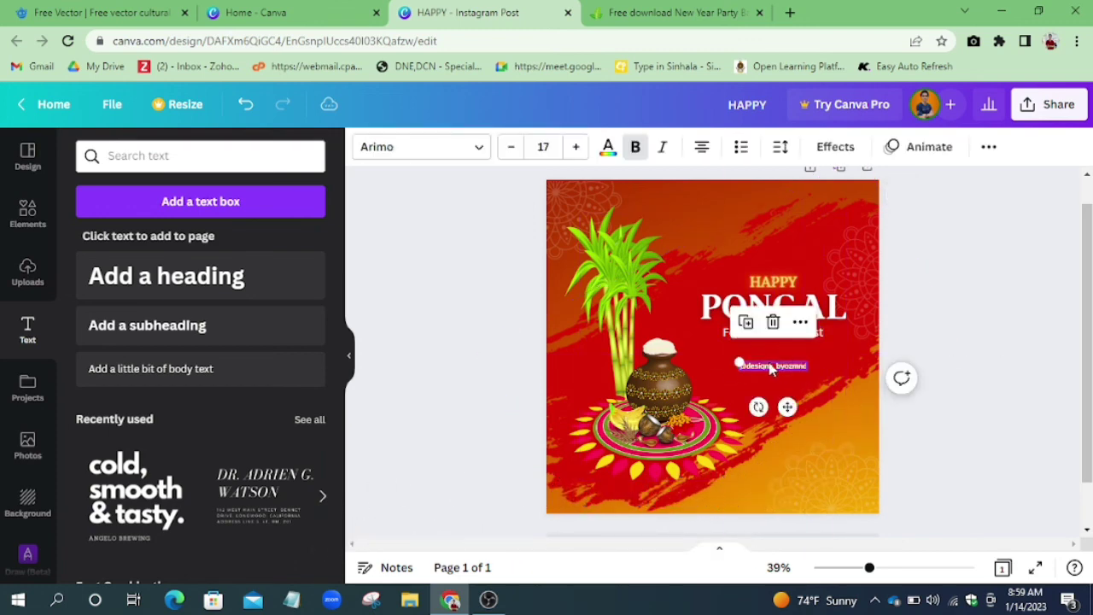
- Set the transparency value of the handle text to about 47
{"action": "left_click", "coordinate": [988, 148]}
{"action": "left_click", "coordinate": [911, 186]}
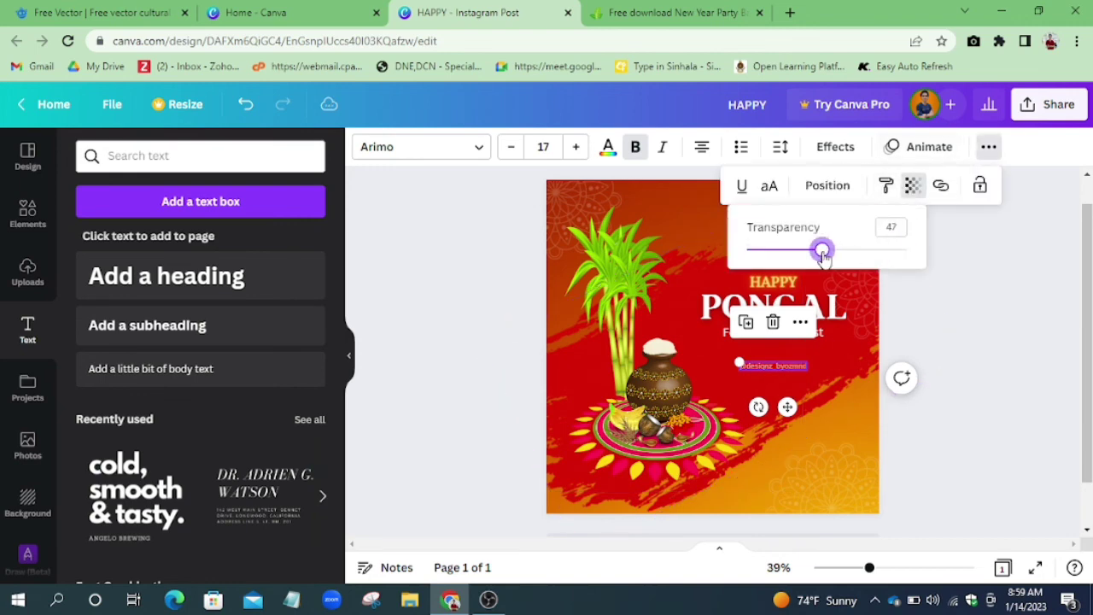
{"action": "left_click", "coordinate": [958, 322]}
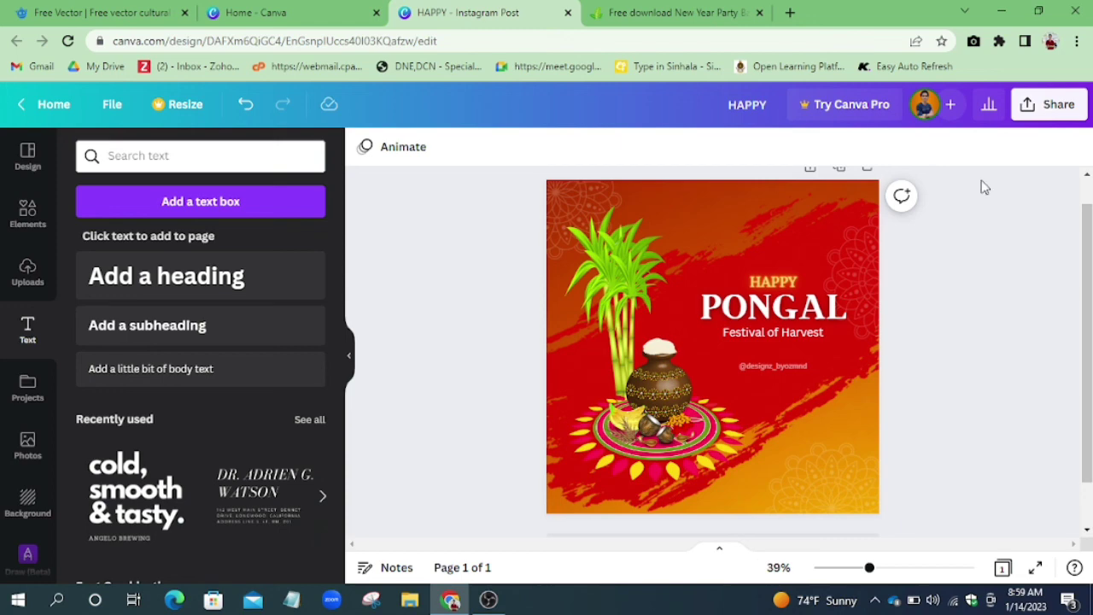
- Download the finished post as a PNG at 1,080 × 1,080 px
{"action": "left_click", "coordinate": [1063, 106]}
{"action": "scroll", "coordinate": [1068, 427], "scroll_direction": "down", "scroll_amount": 2}
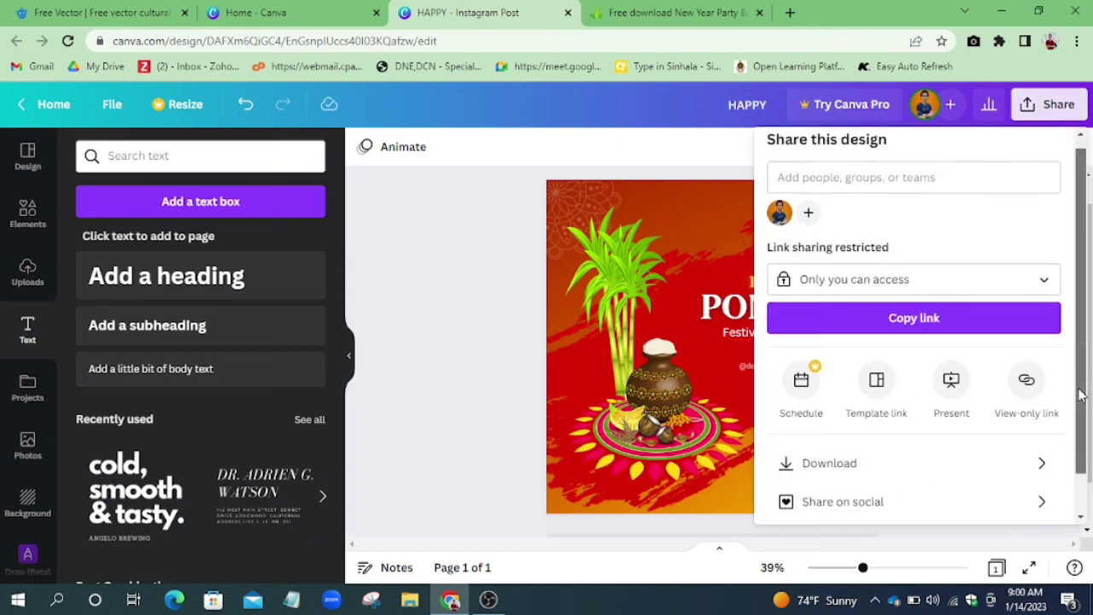
{"action": "left_click", "coordinate": [1027, 420]}
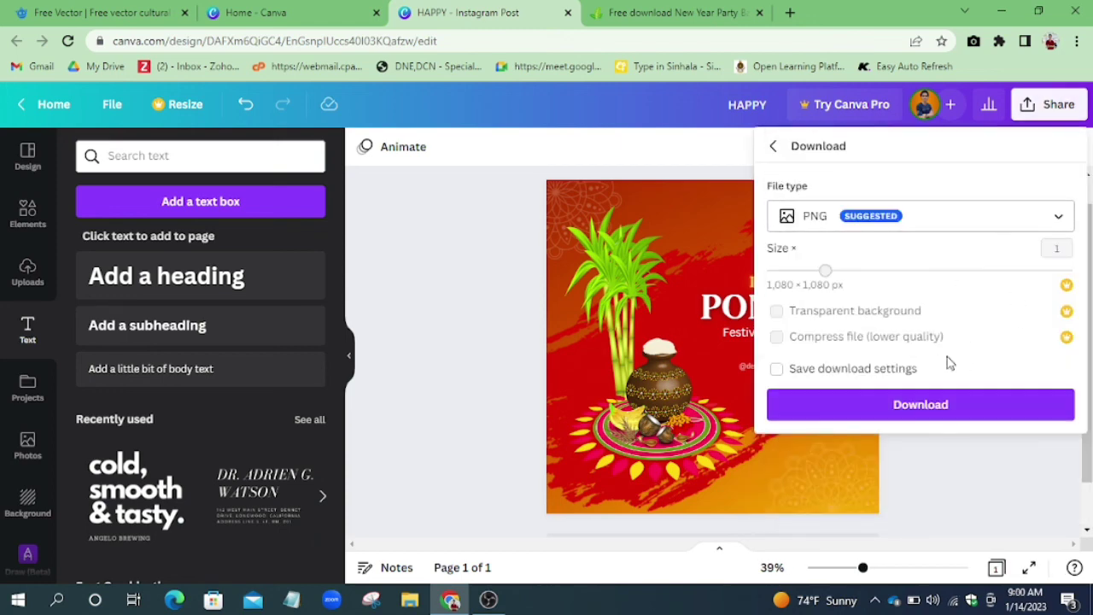
{"action": "left_click", "coordinate": [948, 410]}
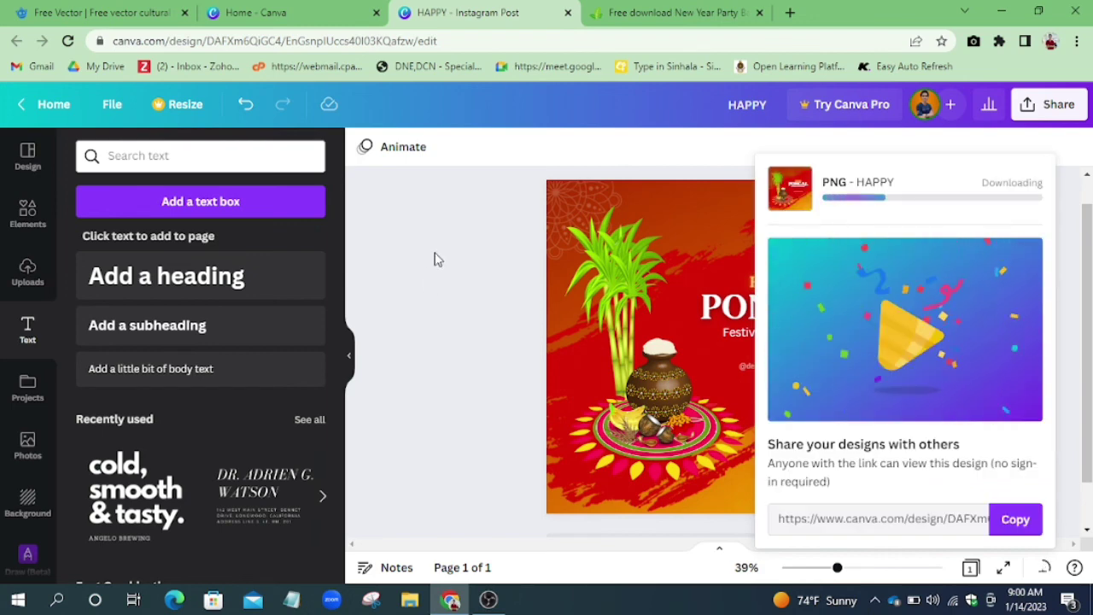